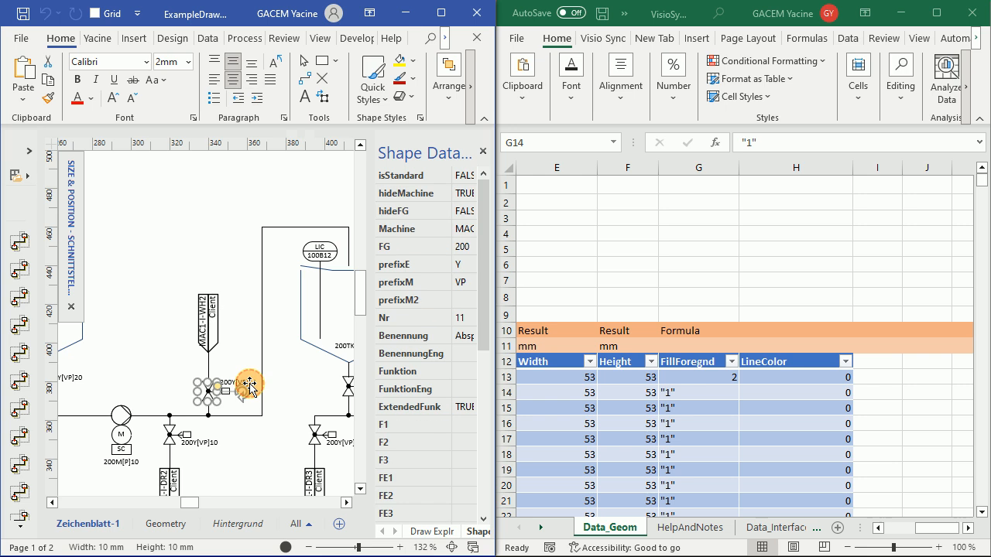
Examine the shape data of level sensor 100B12 and drain valves 200Y[VP]12 and 200Y[VP]10, widening the Shape Data window to read the values
left_click(326, 248)
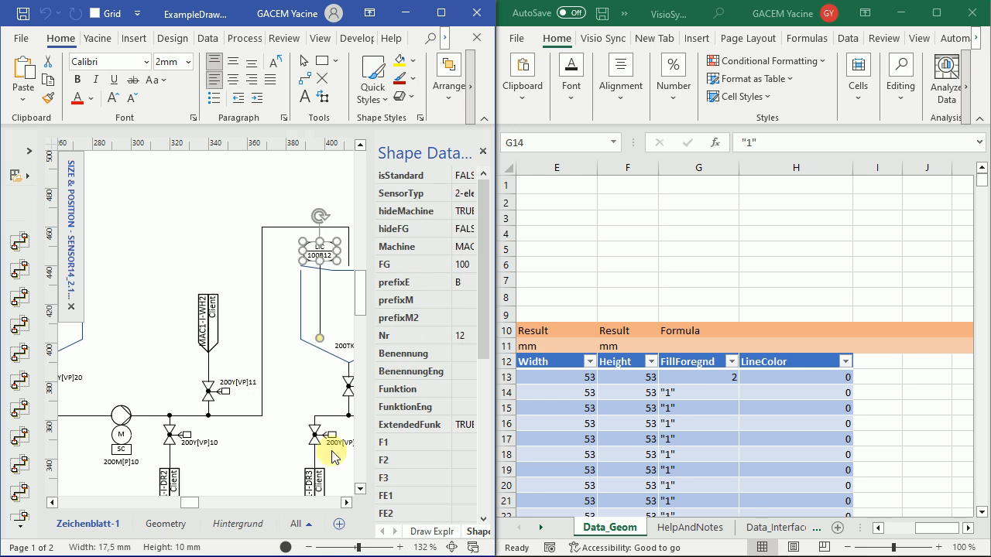
left_click(331, 440)
left_click(171, 443)
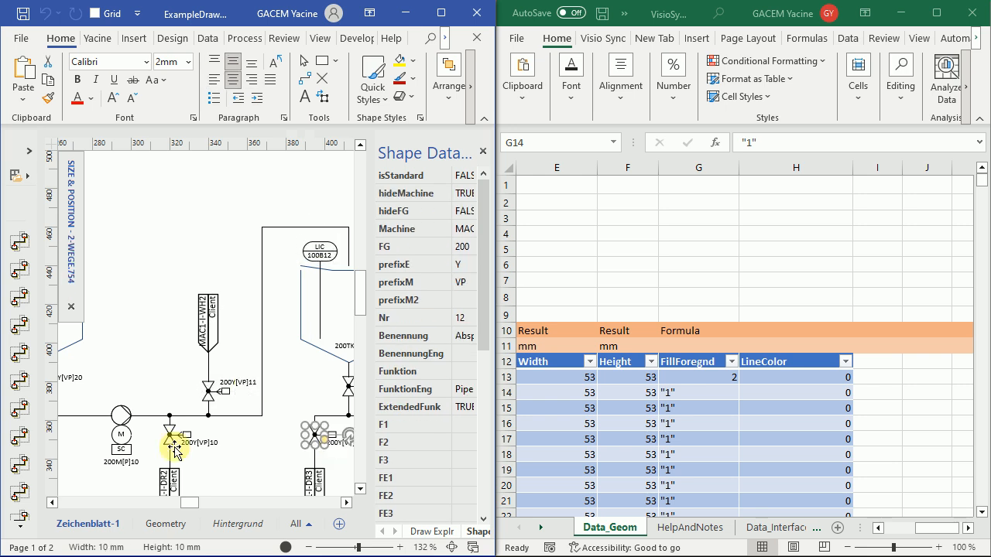
left_click(175, 449)
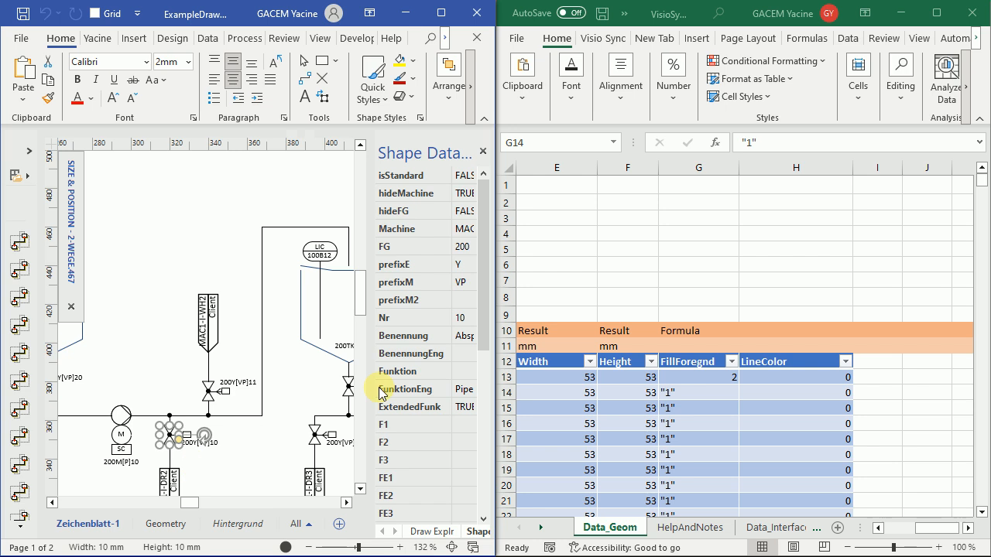
left_click_drag(374, 390, 304, 389)
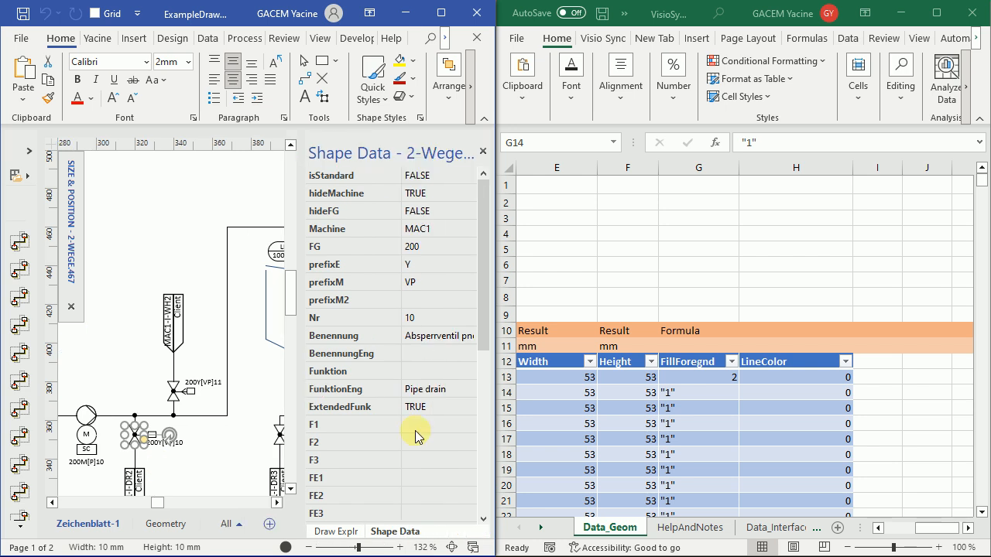
scroll(416, 437, "down", 4)
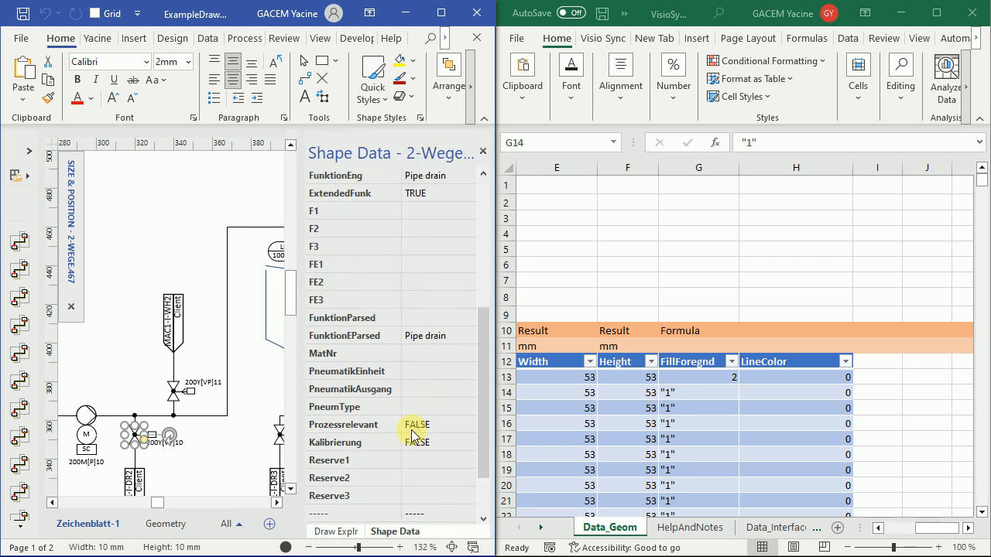
Inspect the shape data of pump 200M[P]10 and the tank inlet valves 100Y[VP]10, 100Y[VP]13 and 100Y[VP]14
left_click(79, 457)
scroll(199, 473, "down", 3, "ctrl")
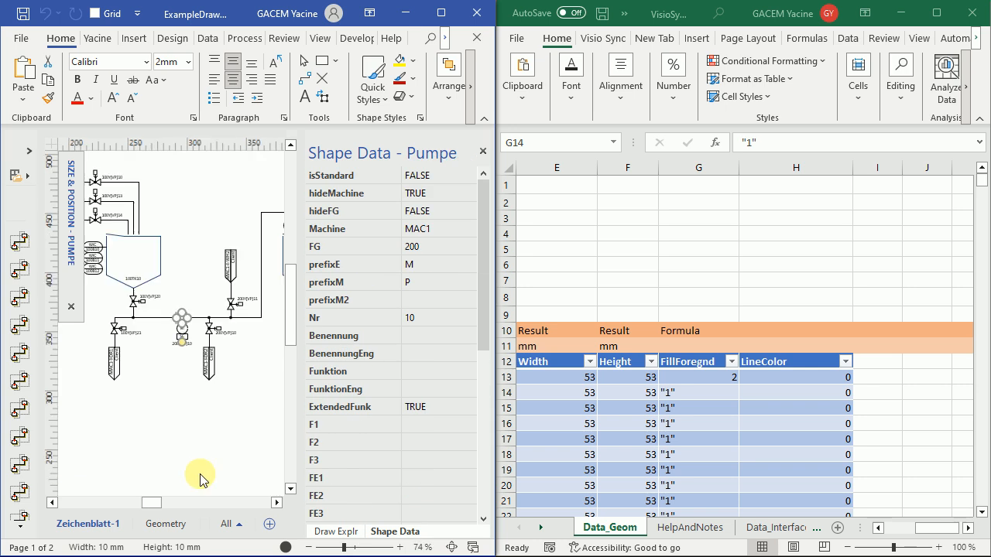
left_click(114, 175)
left_click(112, 199)
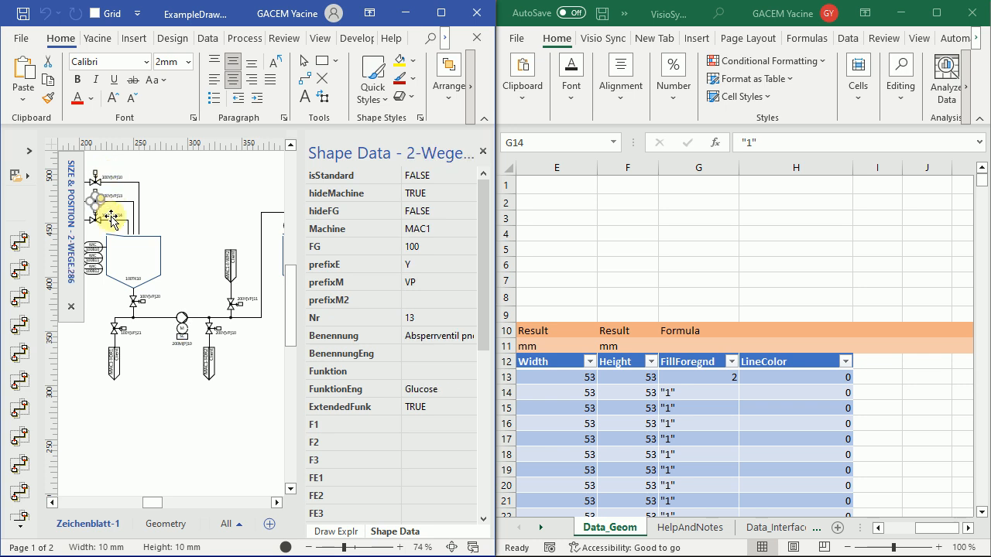
left_click(112, 219)
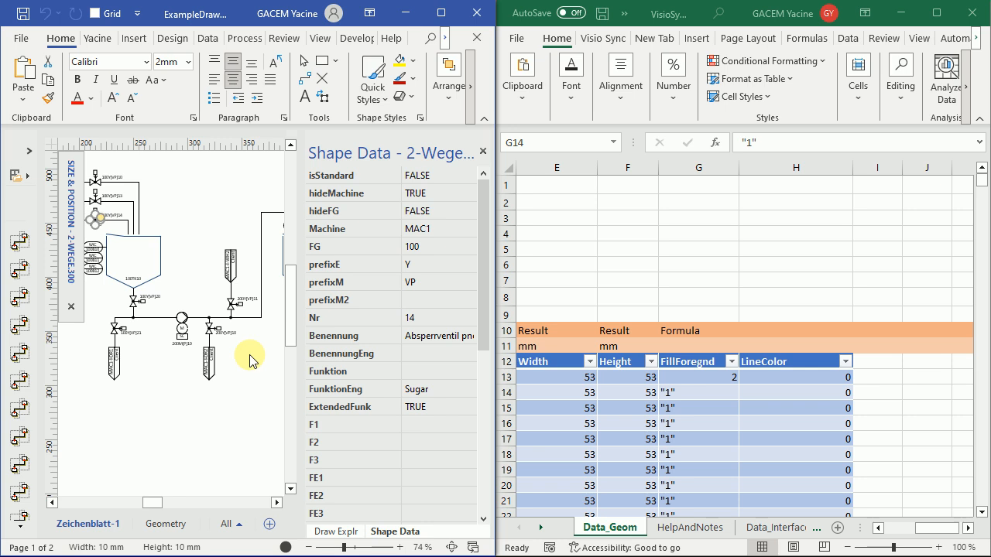
Review the remaining shape data fields of the Sugar inlet valve, down to Function_Hide
scroll(250, 360, "down", 2)
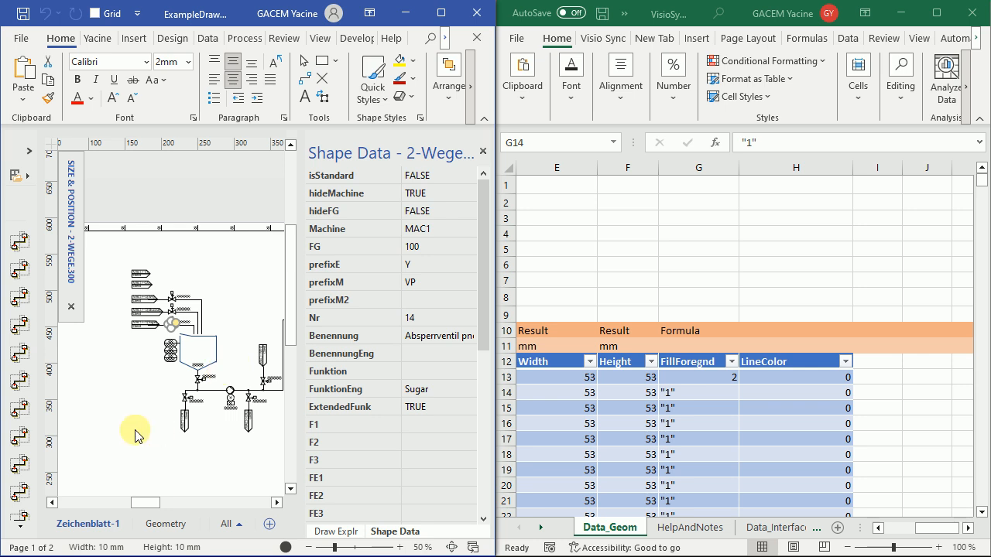
left_click(183, 316)
left_click(182, 319)
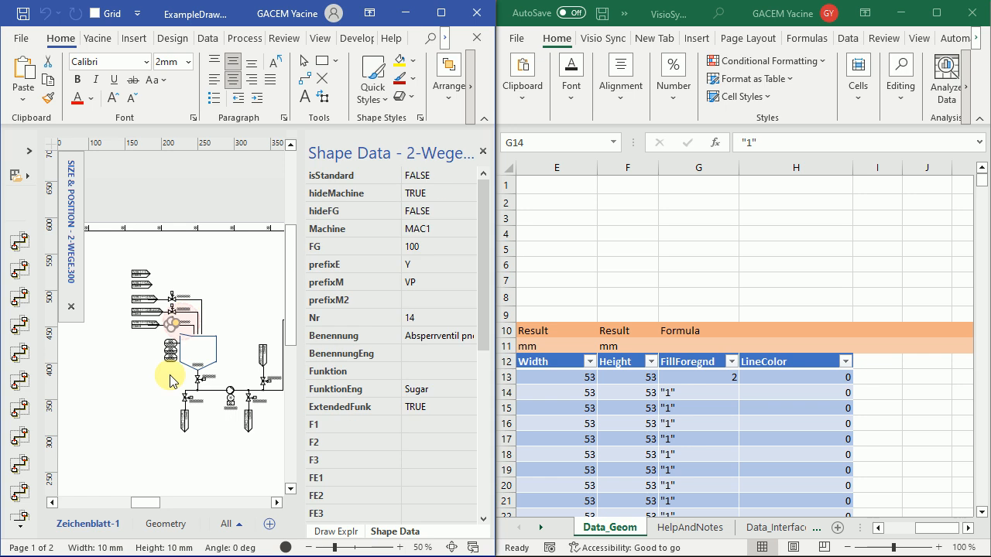
mouse_move(481, 343)
left_mouse_down()
mouse_move(485, 528)
mouse_move(491, 266)
mouse_move(488, 509)
left_mouse_up()
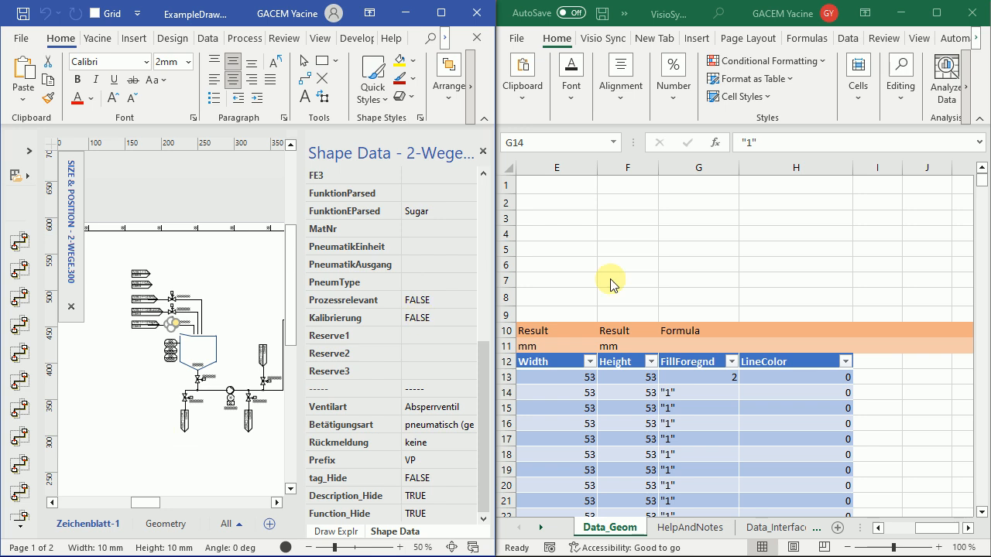
Switch to the Excel workbook and review the tables on the Data_Interfaces and Data_parts sheets
left_click(648, 272)
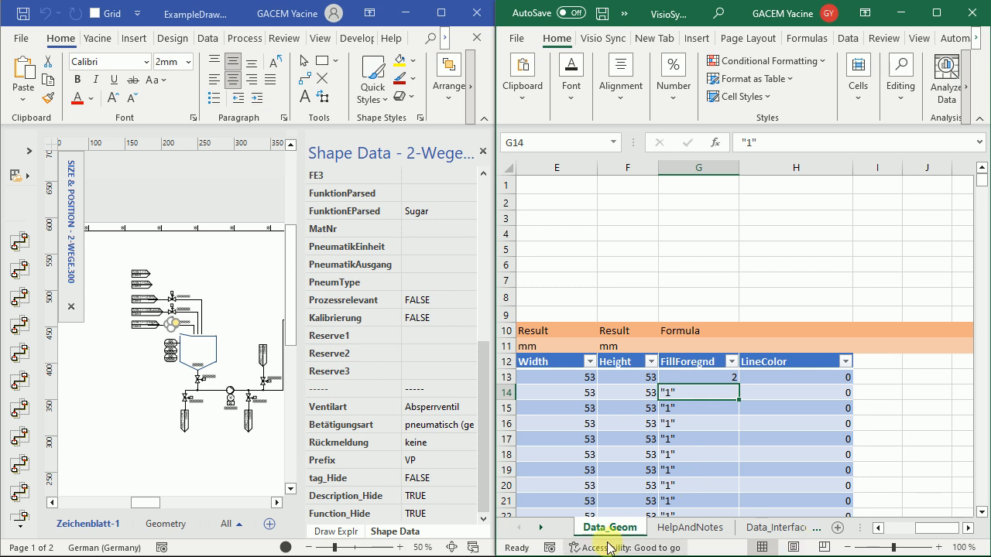
left_click(818, 529)
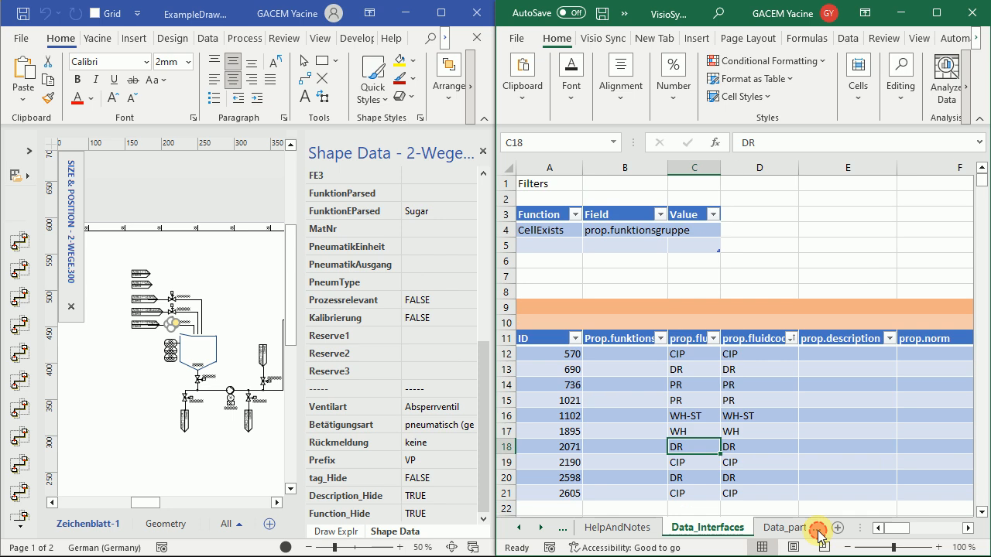
left_click(786, 529)
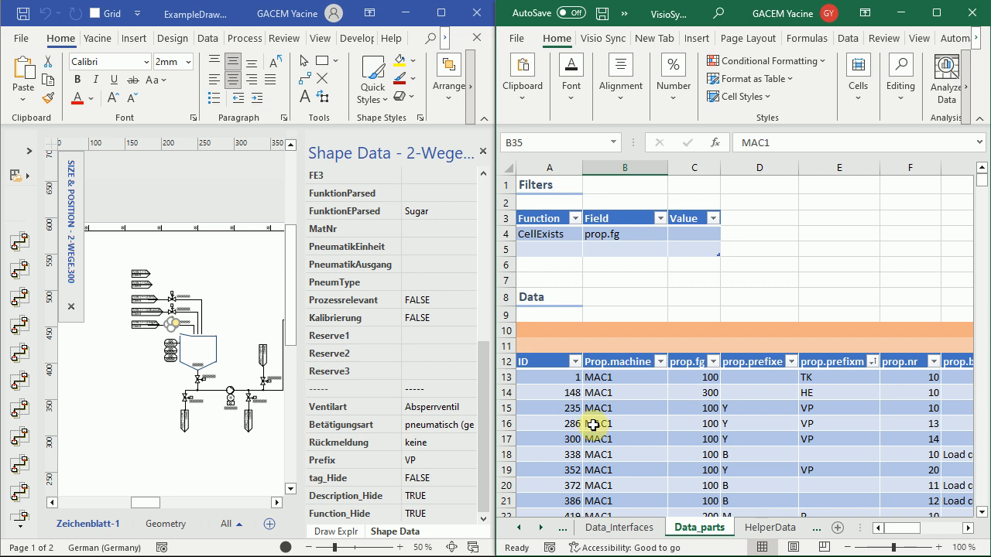
scroll(723, 413, "down", 3)
scroll(725, 419, "down", 4)
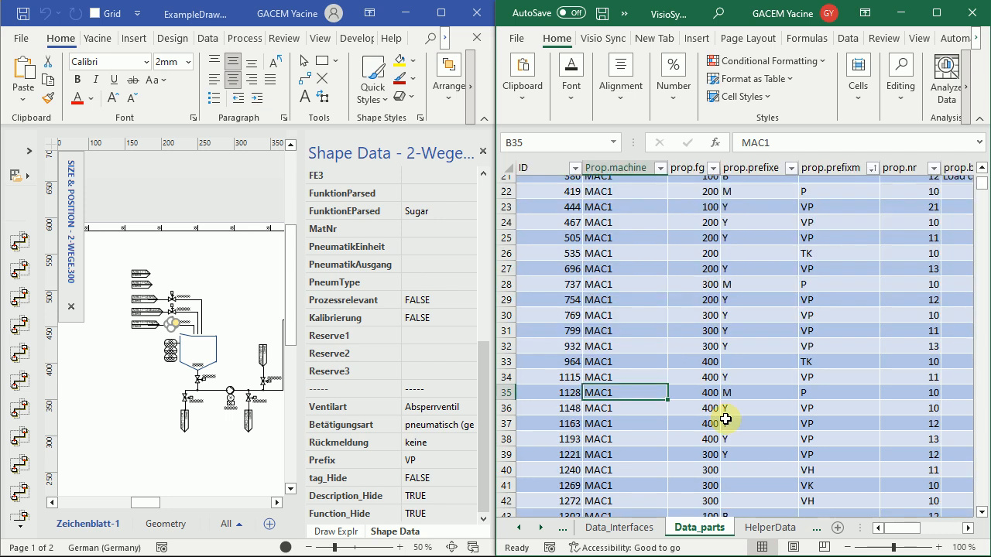
scroll(725, 419, "down", 3)
scroll(726, 419, "up", 5)
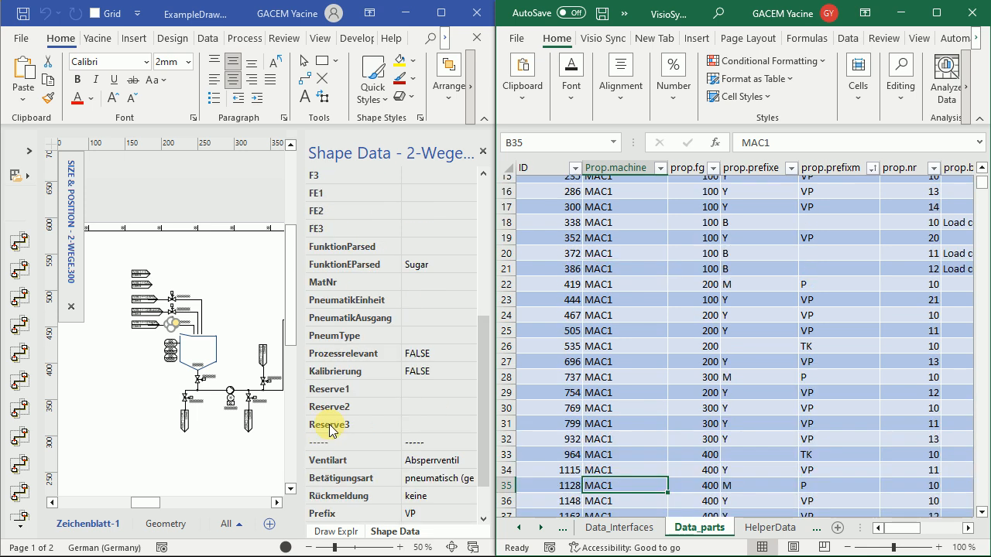
Go back to the first shape data fields of the Sugar valve in Visio and show the Visio Sync commands in Excel
scroll(341, 432, "up", 6)
scroll(293, 323, "up", 2)
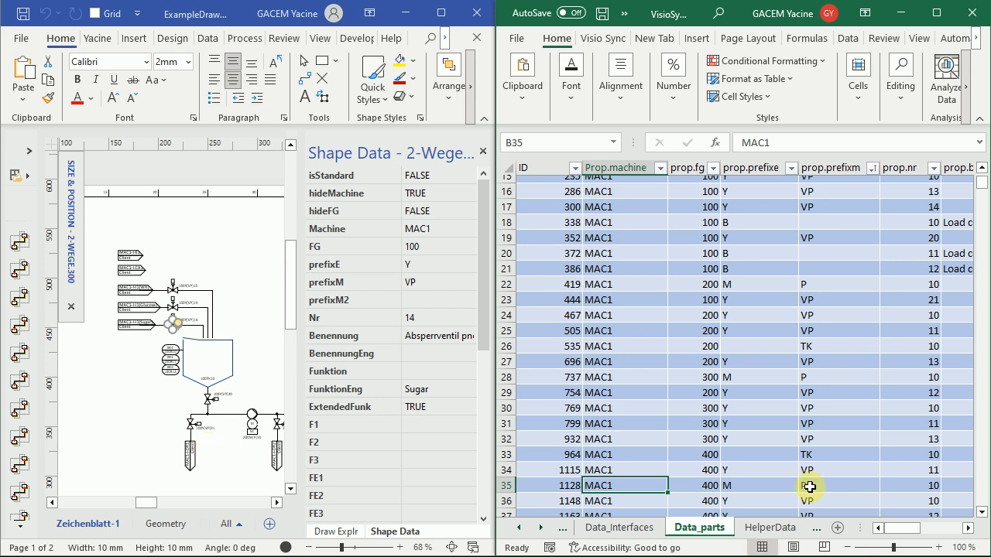
left_click(602, 39)
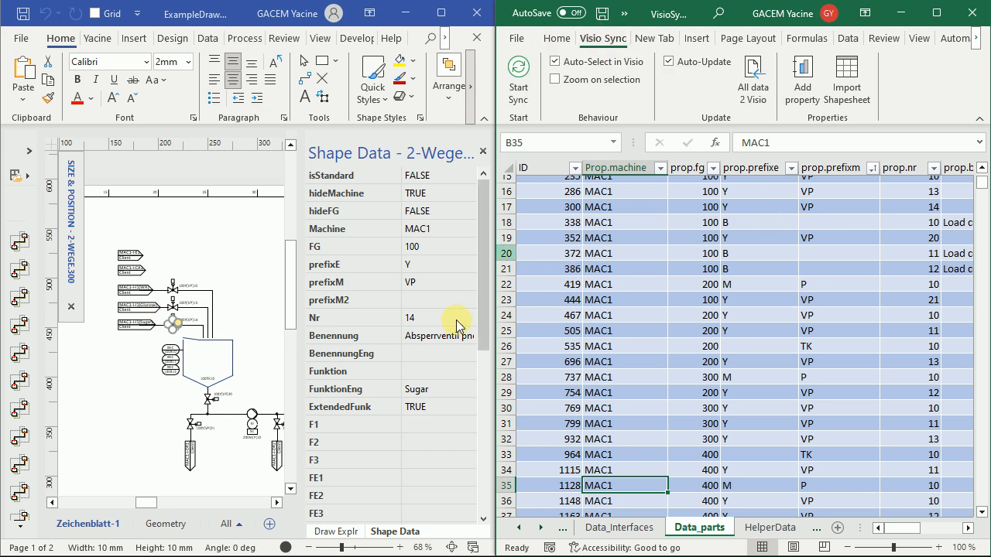
right_click(130, 354)
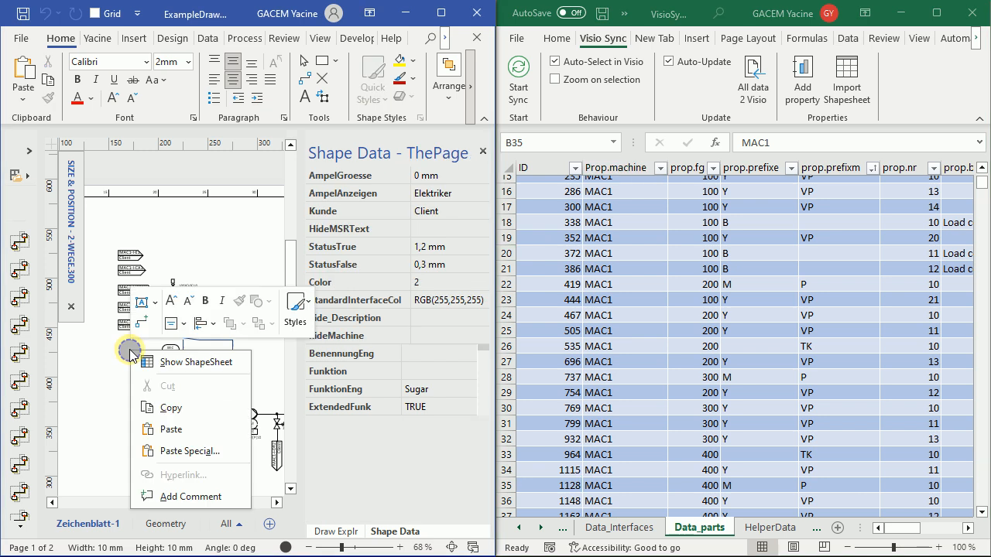
left_click(218, 236)
left_click(171, 288)
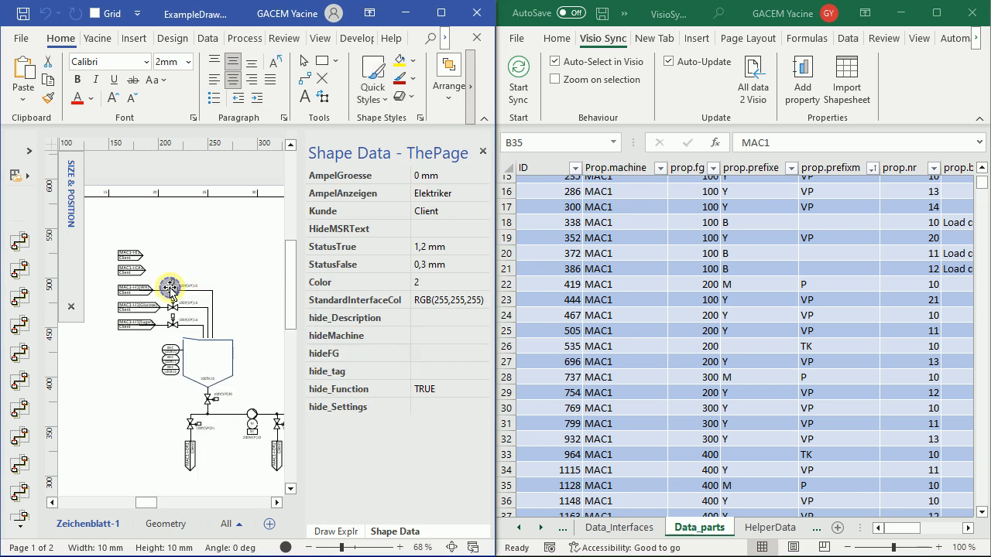
right_click(178, 213)
left_click(236, 224)
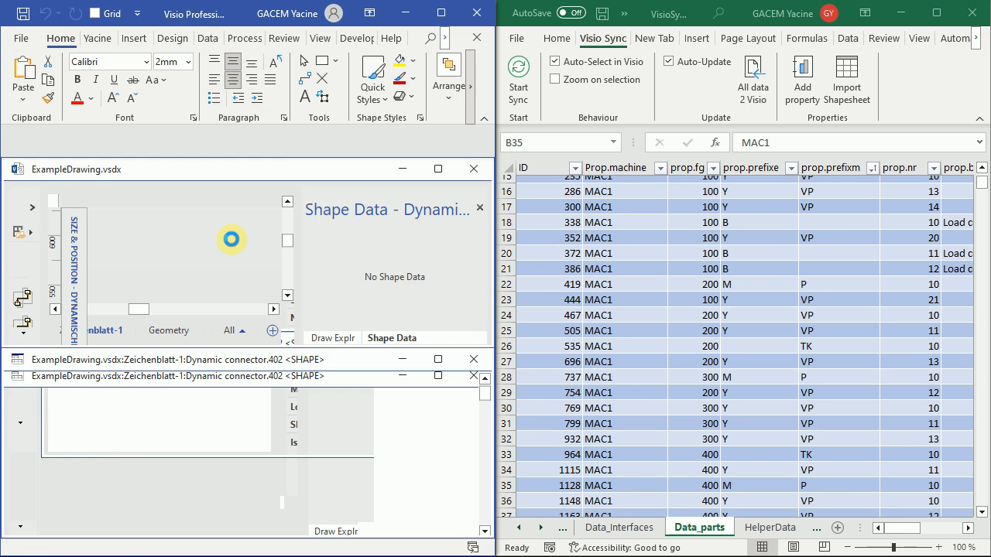
left_click(473, 361)
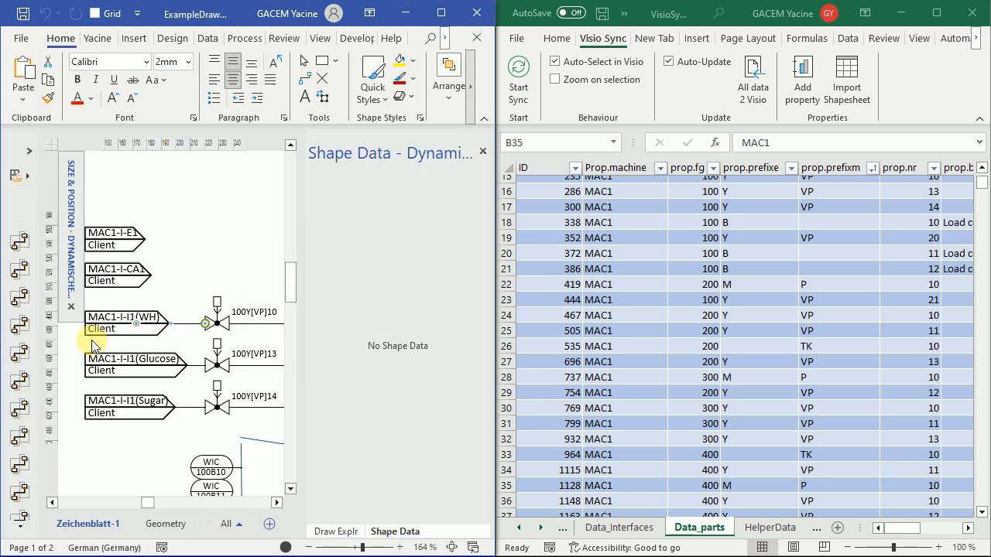
Open the ShapeSheet of inlet valve 100Y[VP]10 in Visio, examine its User and Prop rows, and close it
scroll(170, 321, "up", 3)
right_click(261, 288)
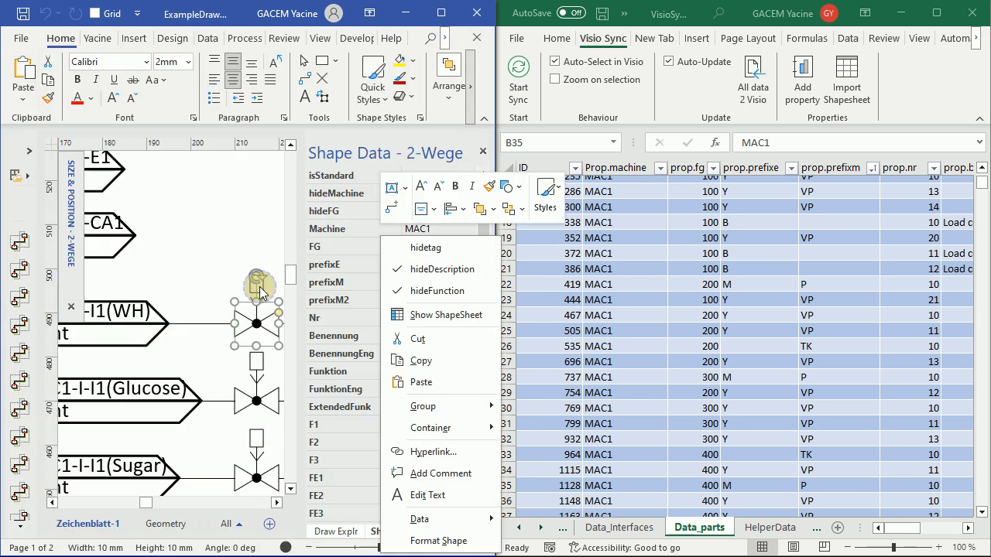
left_click(412, 317)
scroll(260, 408, "down", 5)
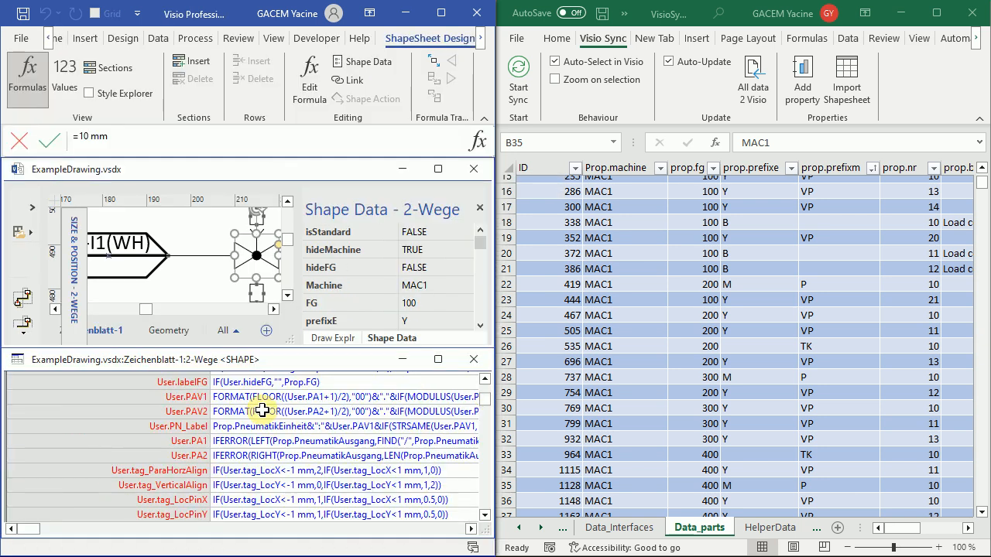
scroll(262, 411, "down", 3)
scroll(262, 412, "down", 5)
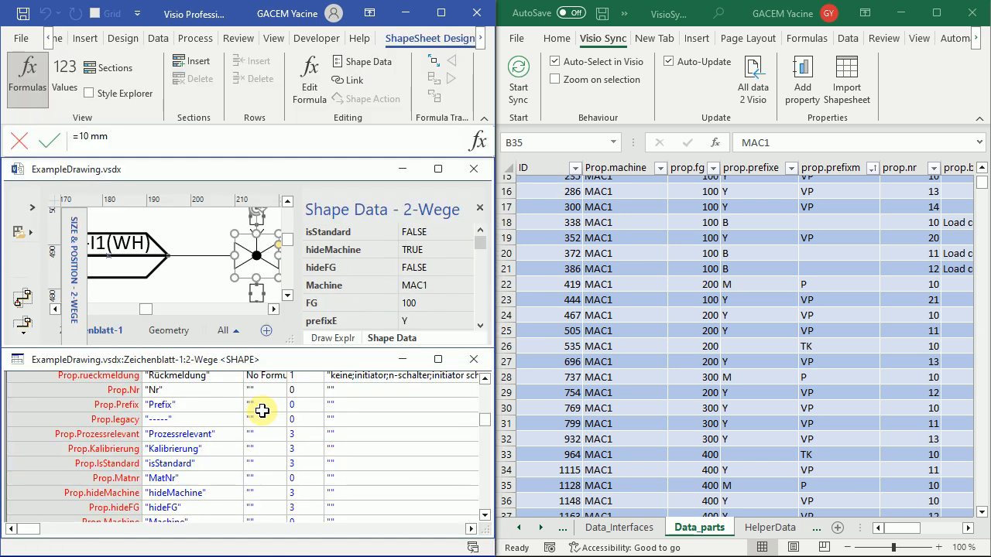
scroll(262, 412, "down", 2)
scroll(263, 412, "down", 1)
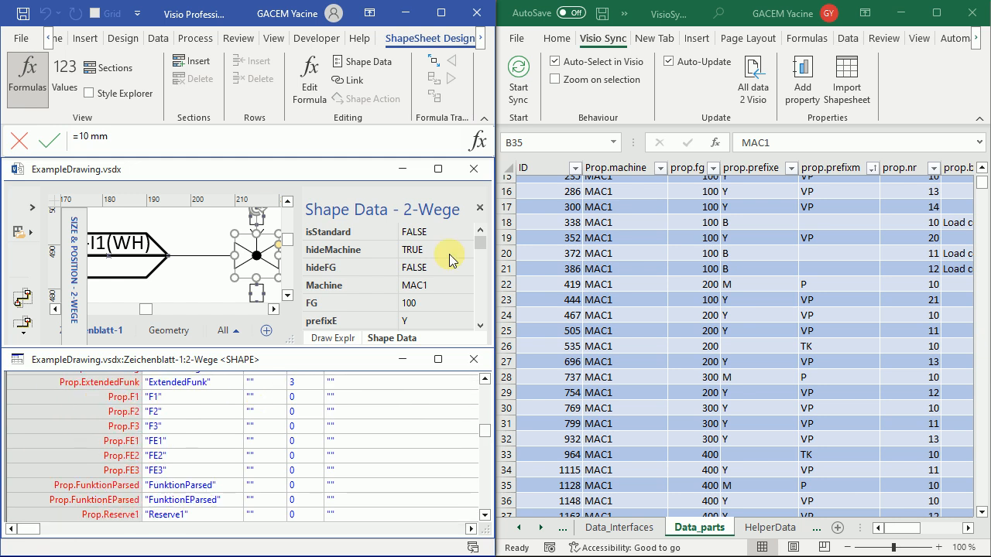
left_click(480, 360)
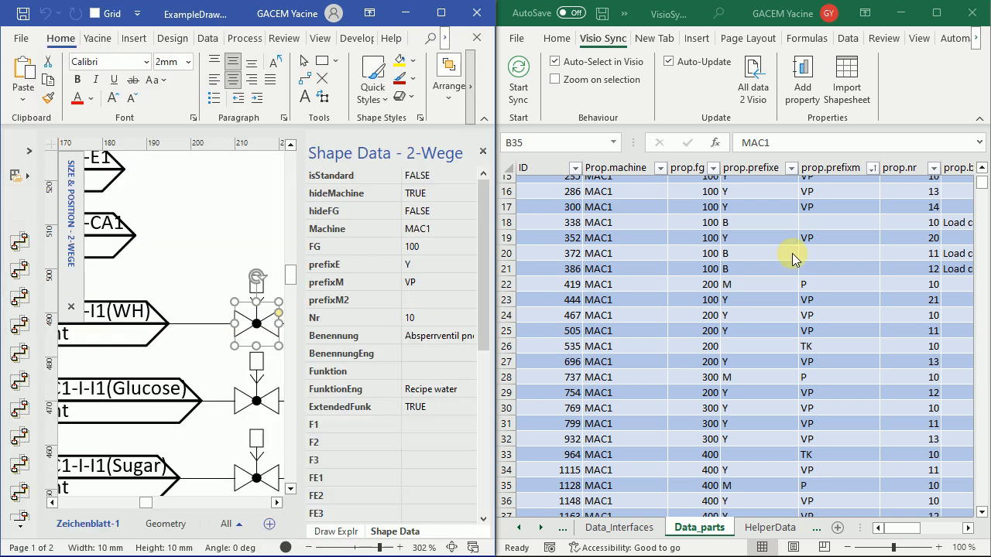
Select the Prop.machine header of the data table on the Data_parts sheet in Excel
scroll(556, 301, "up", 4)
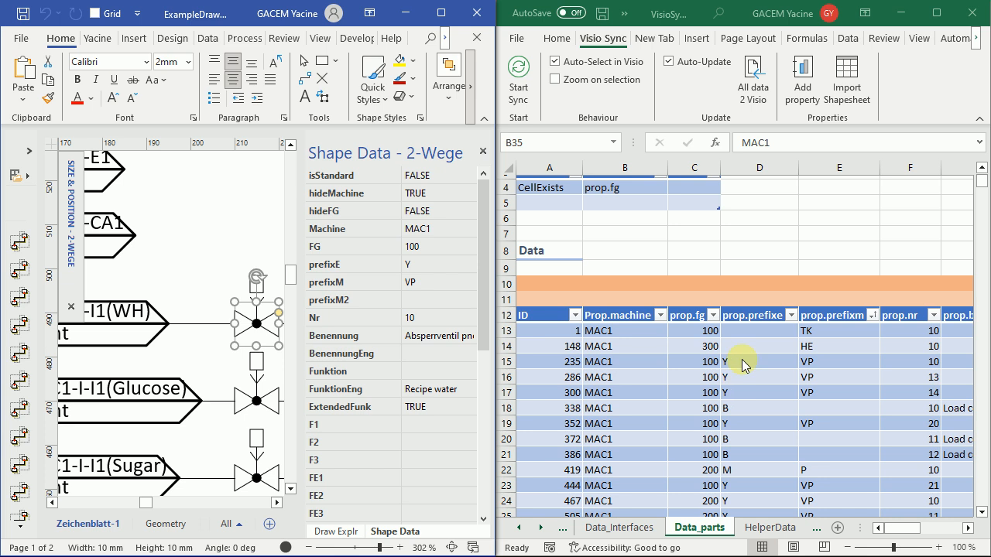
left_click(641, 315)
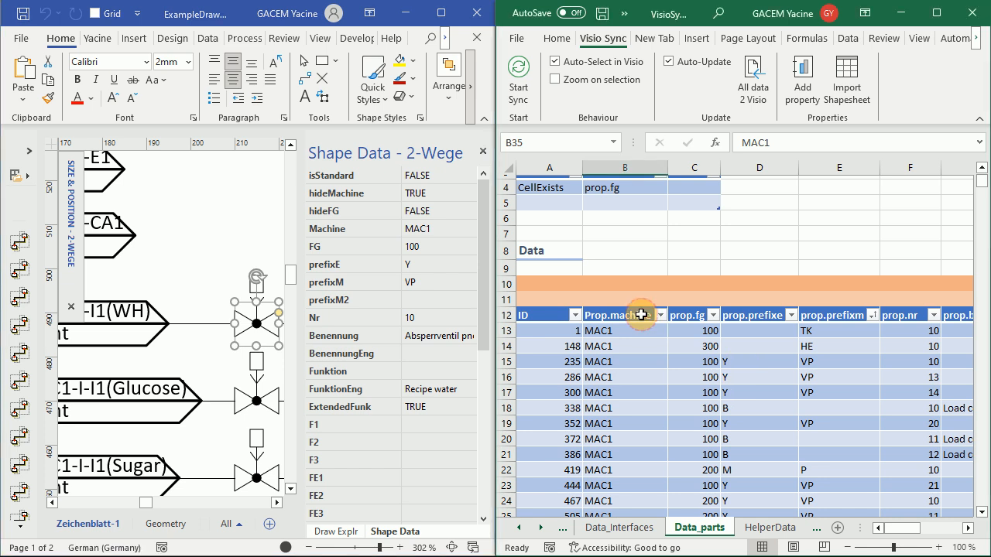
left_click(629, 315)
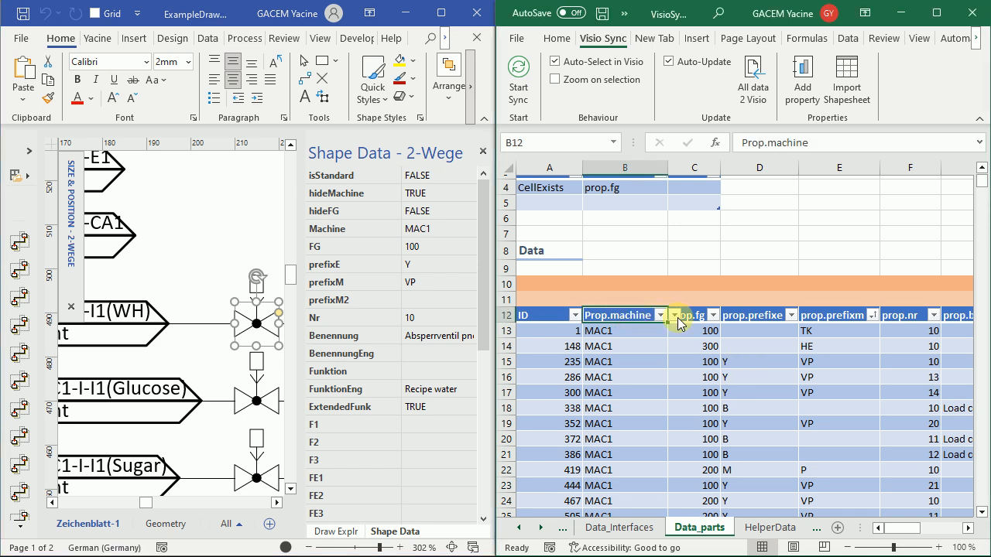
Duplicate the drawing page Zeichenblatt-1 in Visio
left_click(204, 354)
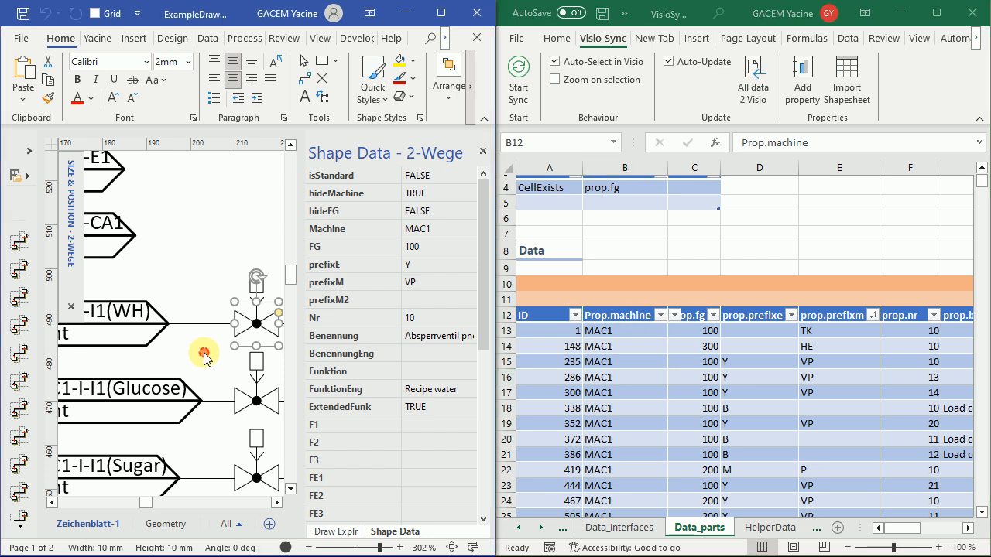
right_click(81, 529)
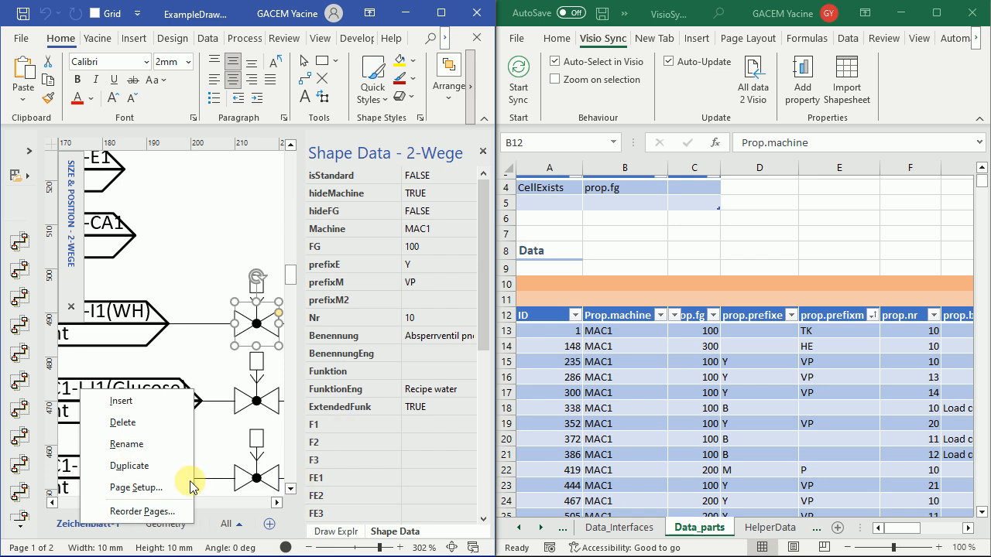
left_click(128, 468)
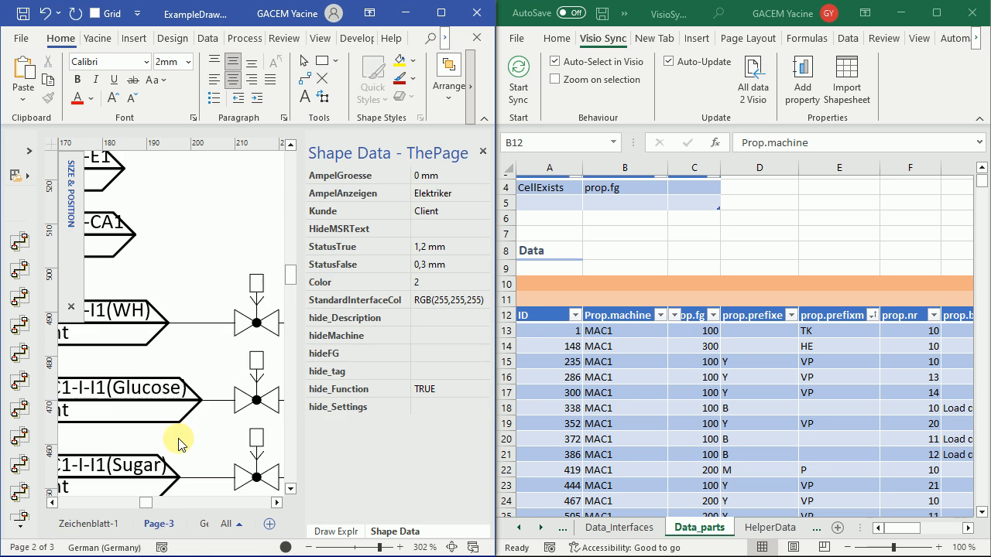
scroll(179, 444, "down", 6)
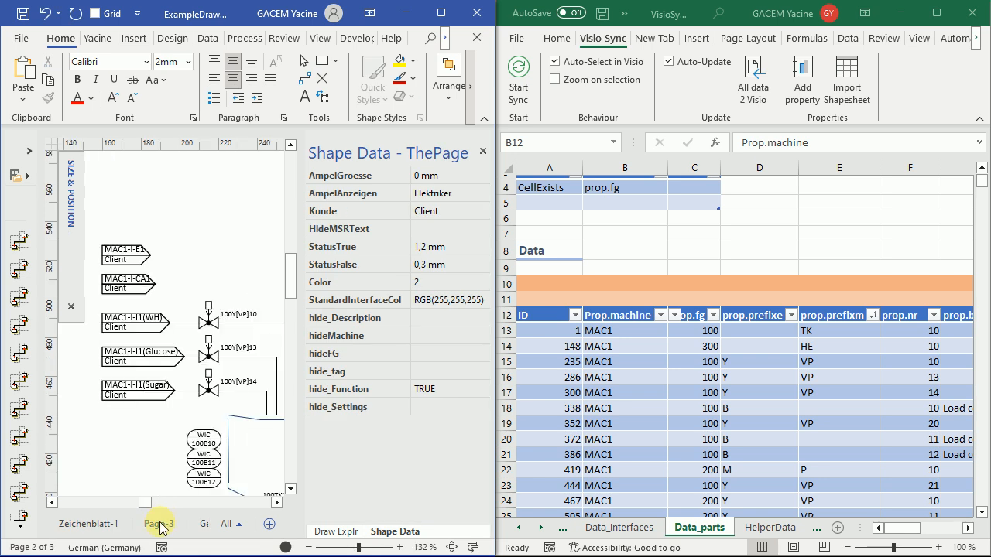
Rename the duplicated drawing page Page-3 as safeVersion
right_click(160, 525)
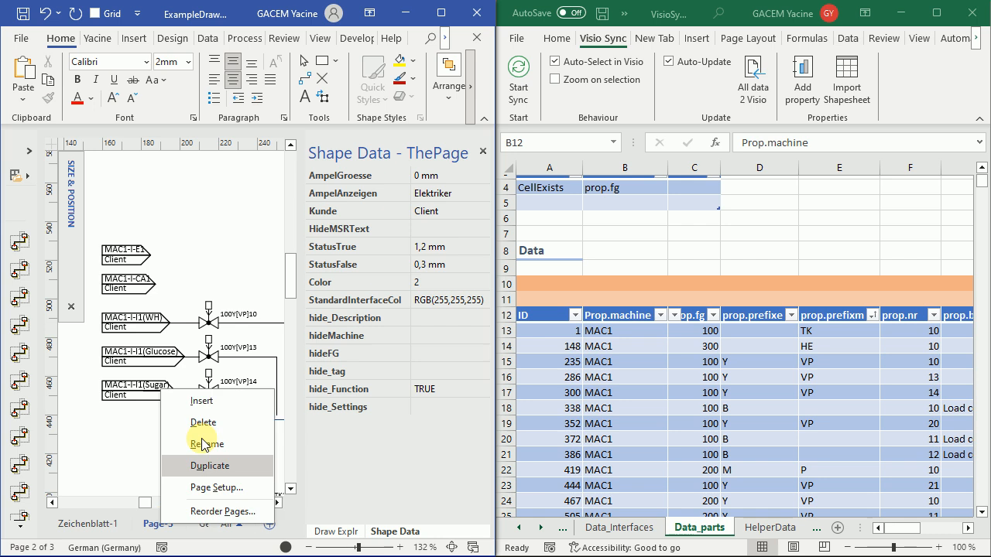
left_click(224, 445)
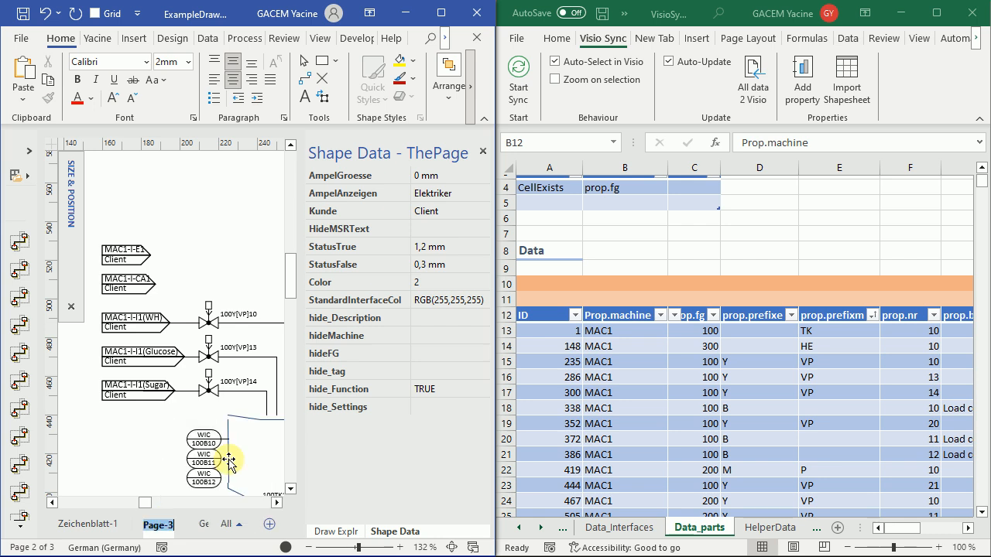
type("sa")
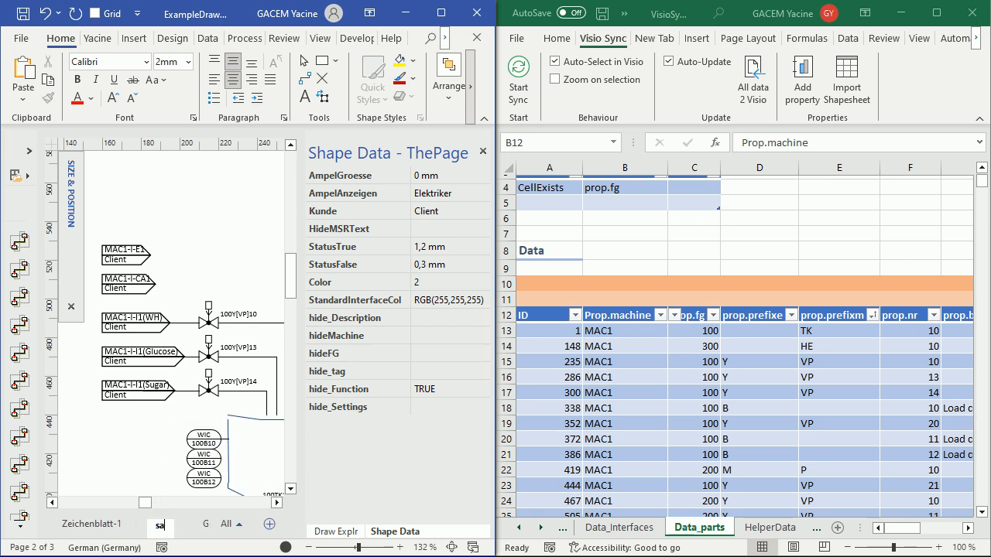
type("feVers")
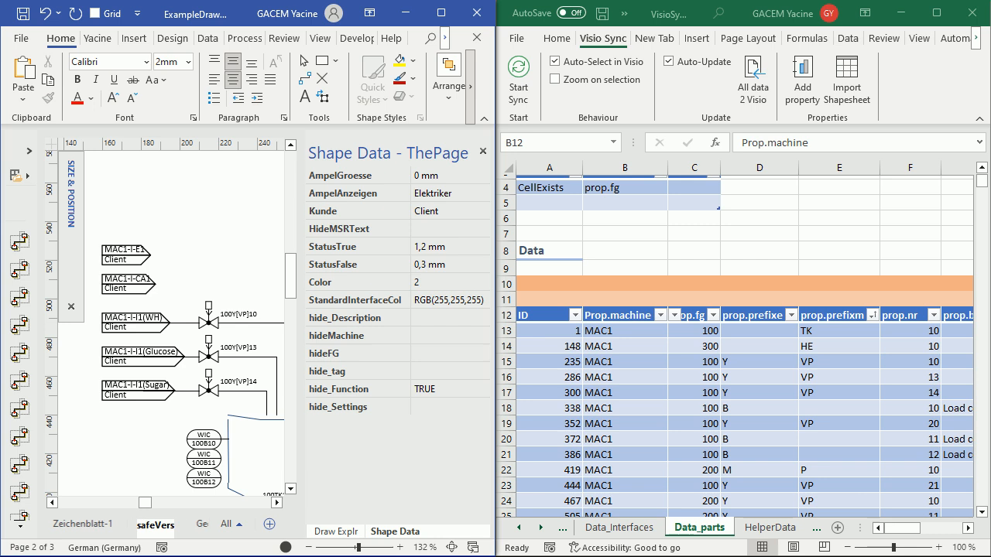
type("ion")
key("Return")
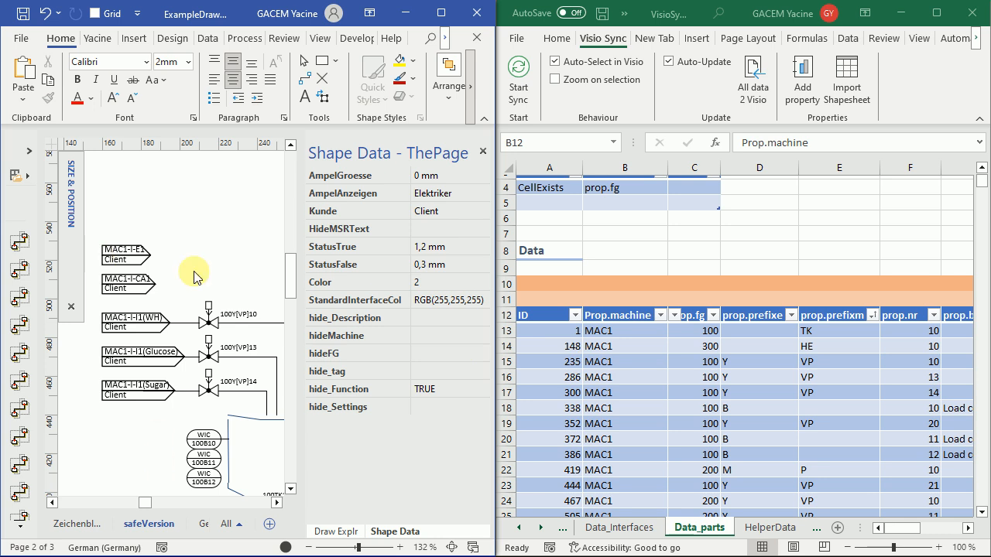
Select inlet valve 100Y[VP]10 in Visio and import its ShapeSheet into the Excel workbook with Visio Sync
left_click(208, 319)
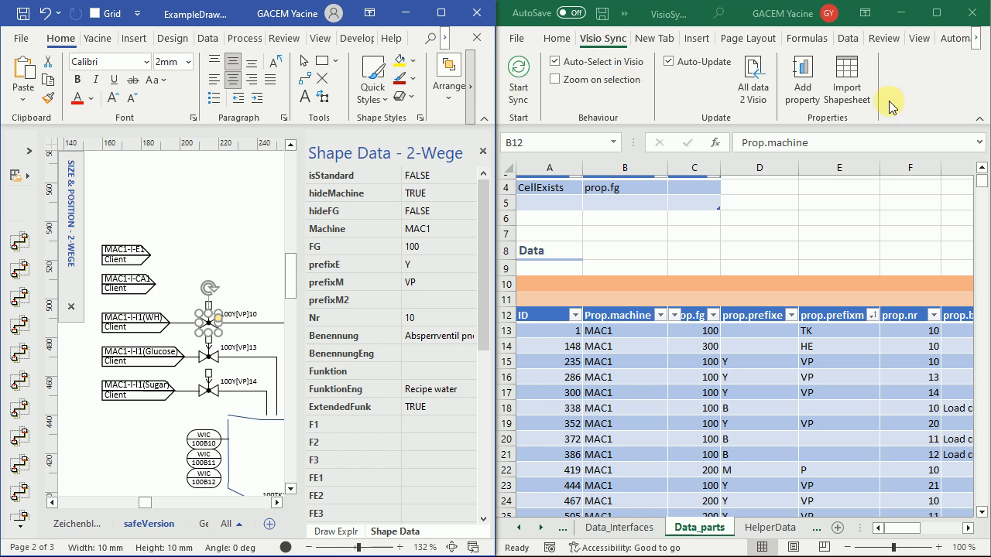
left_click(850, 77)
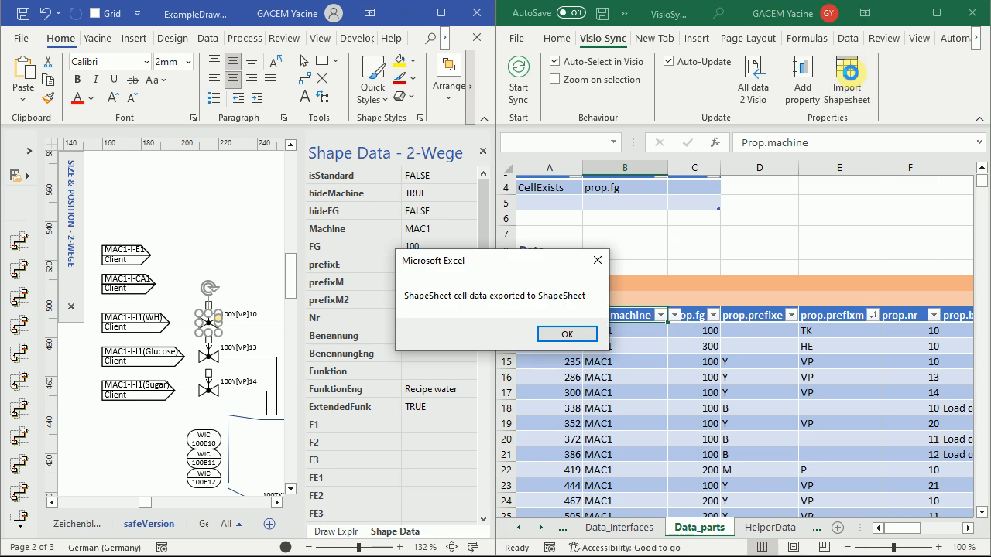
left_click(565, 335)
Examine the imported cell names on the ShapeSheet sheet in Excel, through to the last row of the table
left_click(816, 529)
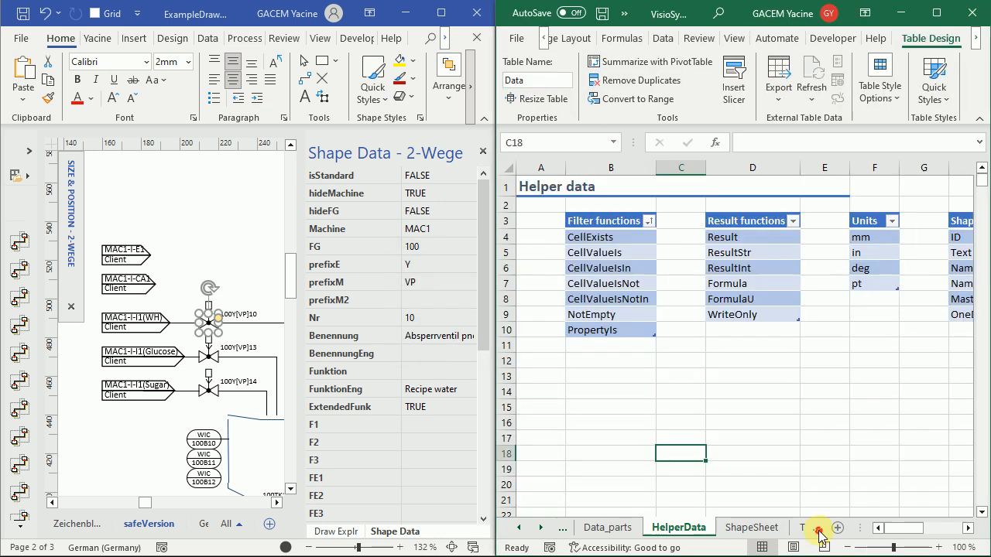
left_click(753, 529)
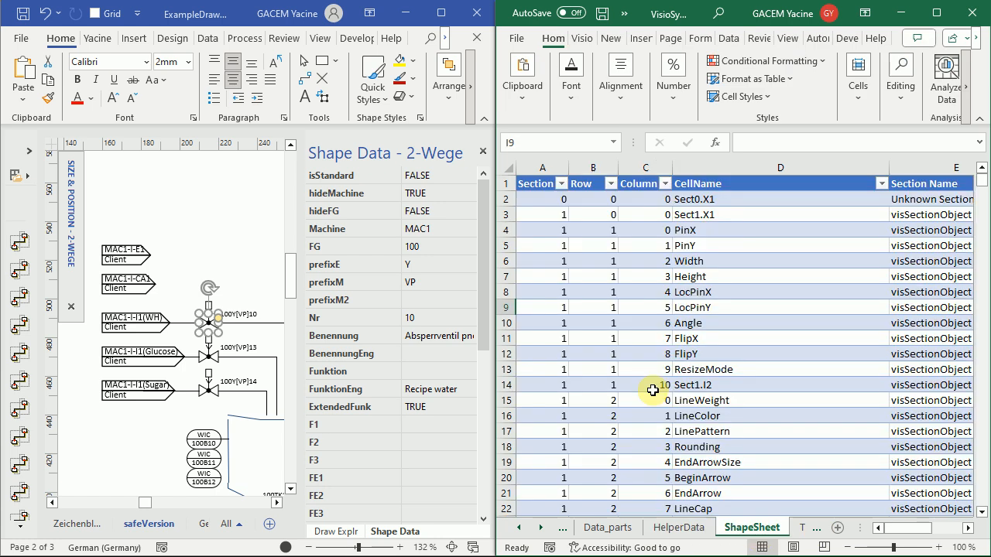
scroll(697, 388, "down", 7)
scroll(730, 385, "down", 20)
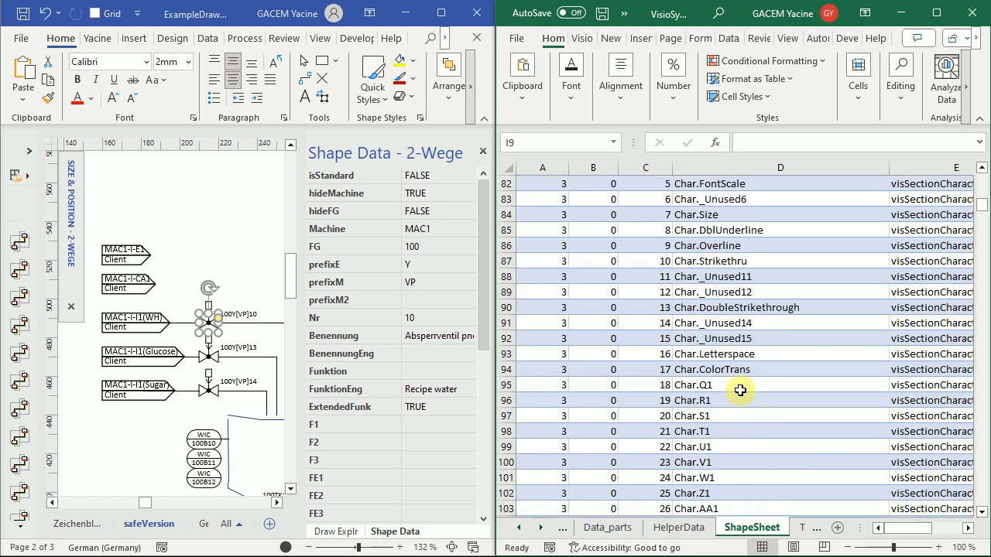
scroll(741, 391, "down", 20)
scroll(740, 391, "down", 20)
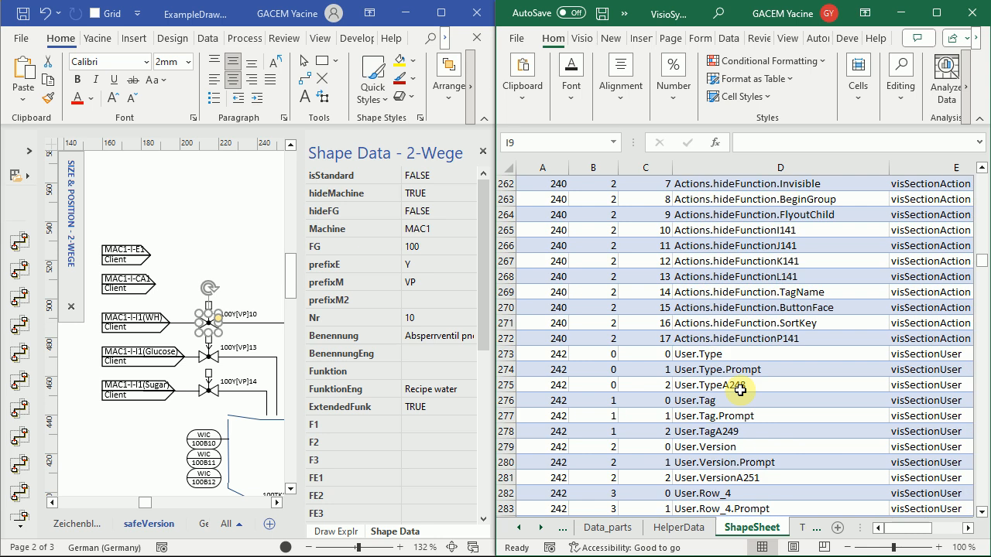
scroll(740, 391, "down", 20)
scroll(740, 391, "down", 16)
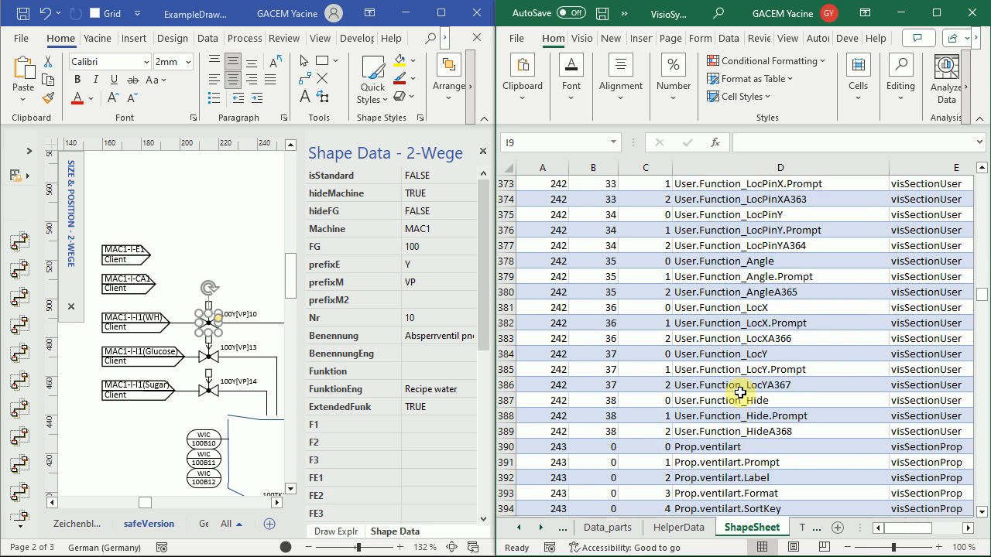
scroll(741, 393, "down", 15)
scroll(741, 397, "down", 2)
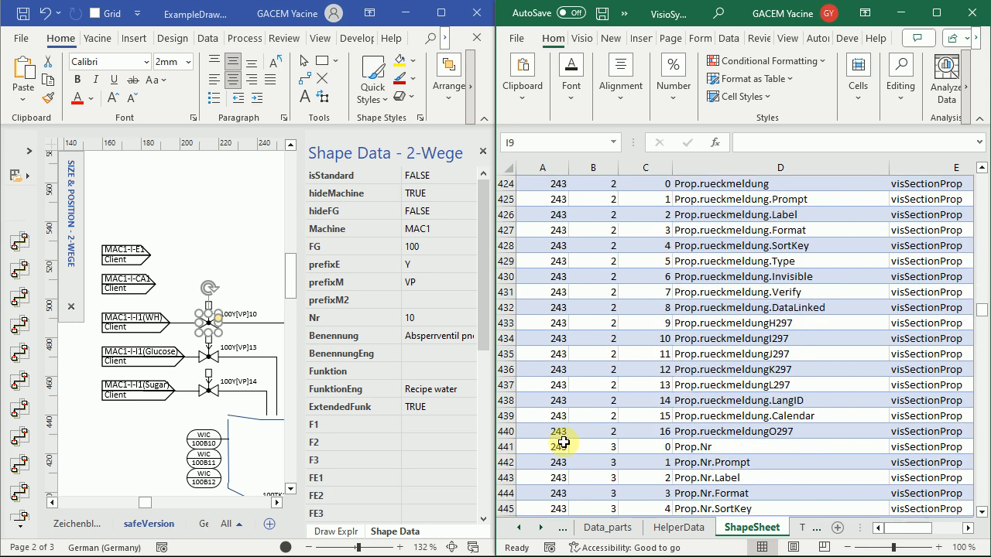
left_click(561, 416)
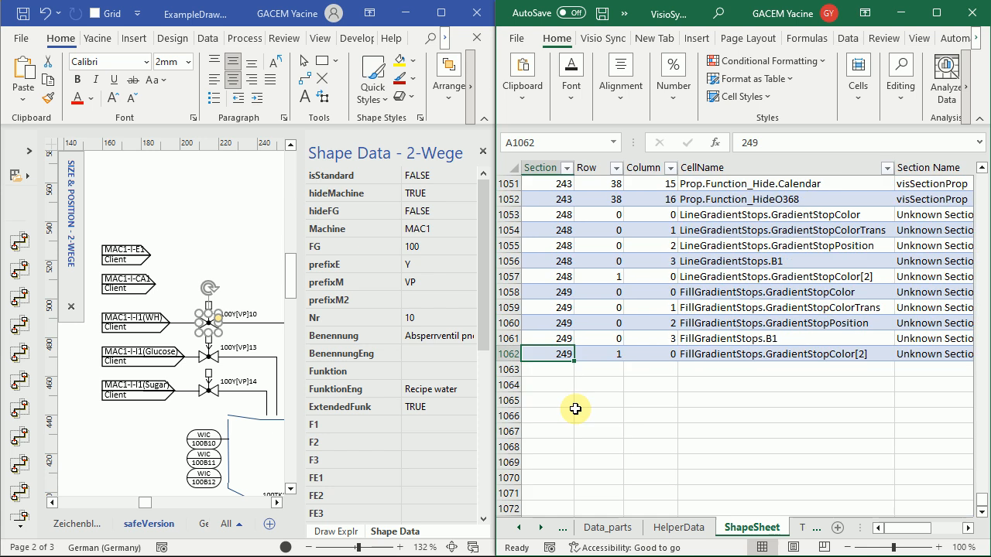
key("ctrl+Down")
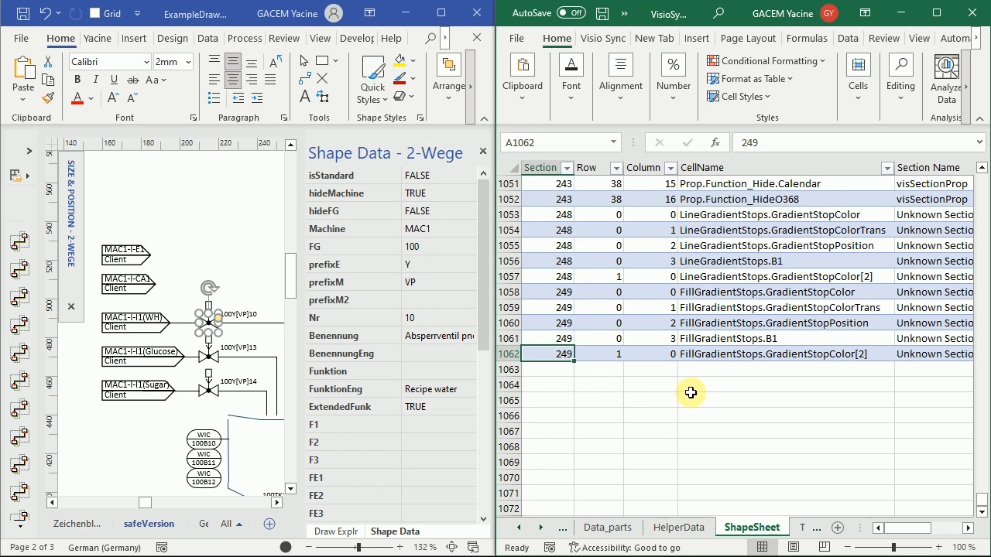
Look back up through the Prop and User rows of the imported ShapeSheet table
scroll(690, 392, "up", 2)
scroll(691, 392, "up", 1)
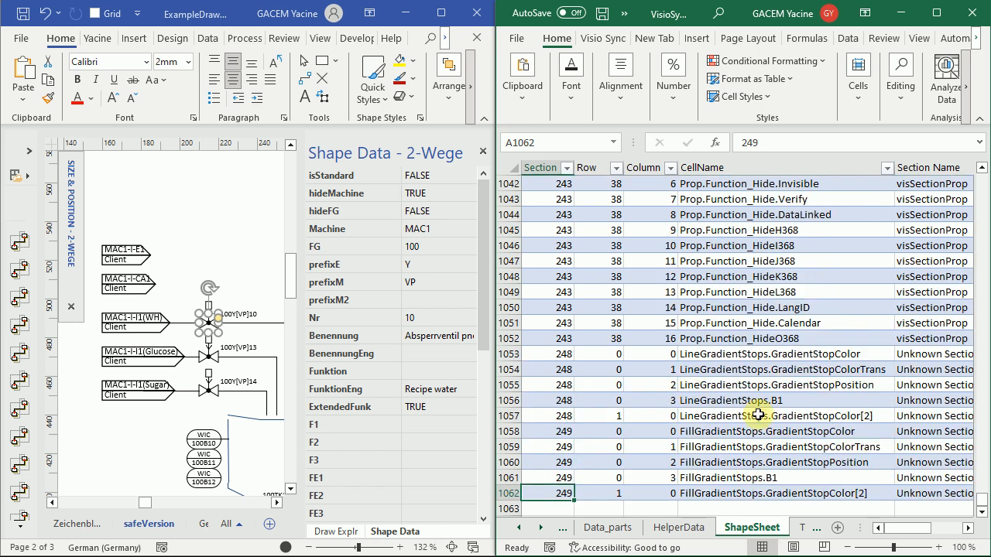
scroll(759, 416, "up", 15)
scroll(759, 416, "up", 15)
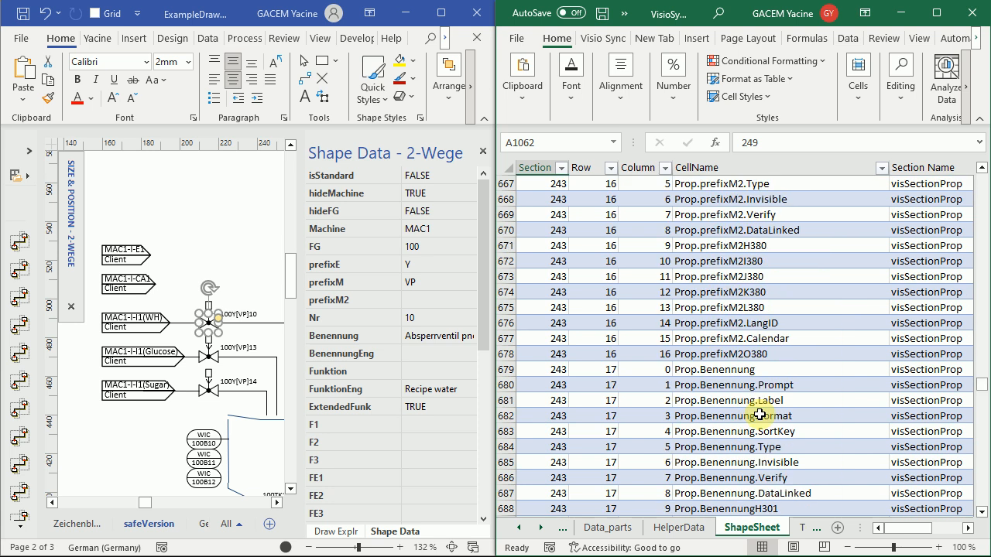
scroll(760, 416, "up", 15)
scroll(759, 416, "up", 10)
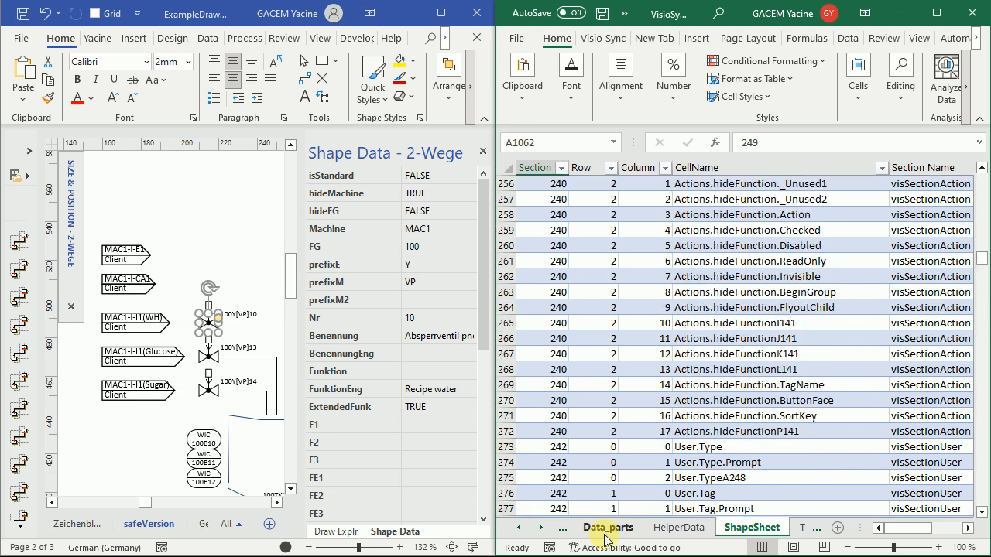
Check the property choice lists of the Prop.machine and prop.prefixe headers on the Data_parts sheet
left_click(607, 529)
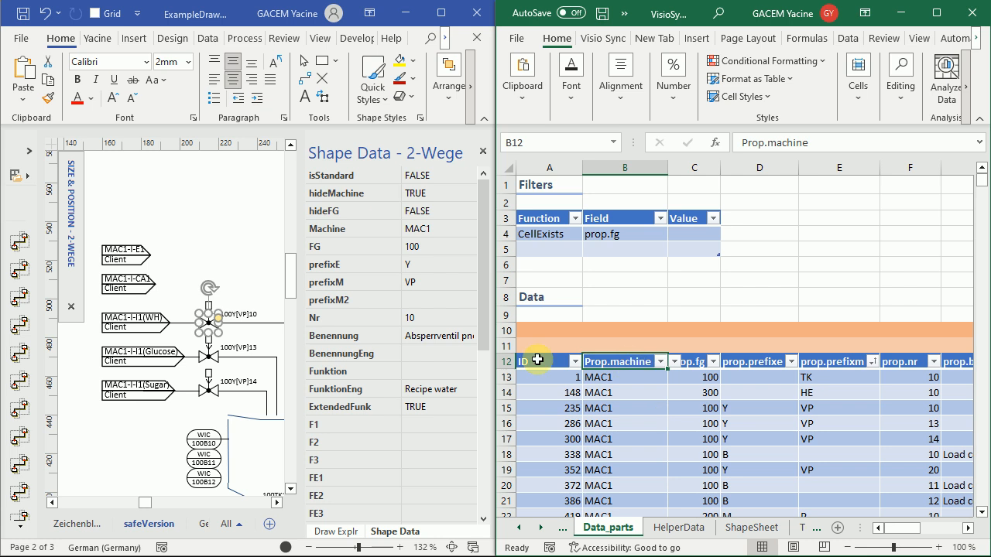
left_click(675, 367)
left_click(635, 362)
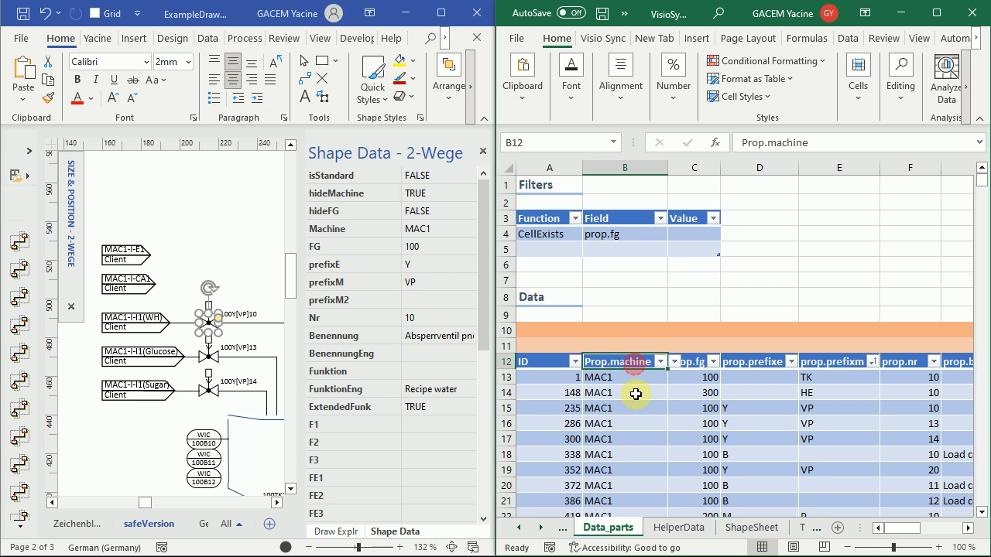
left_click(641, 406)
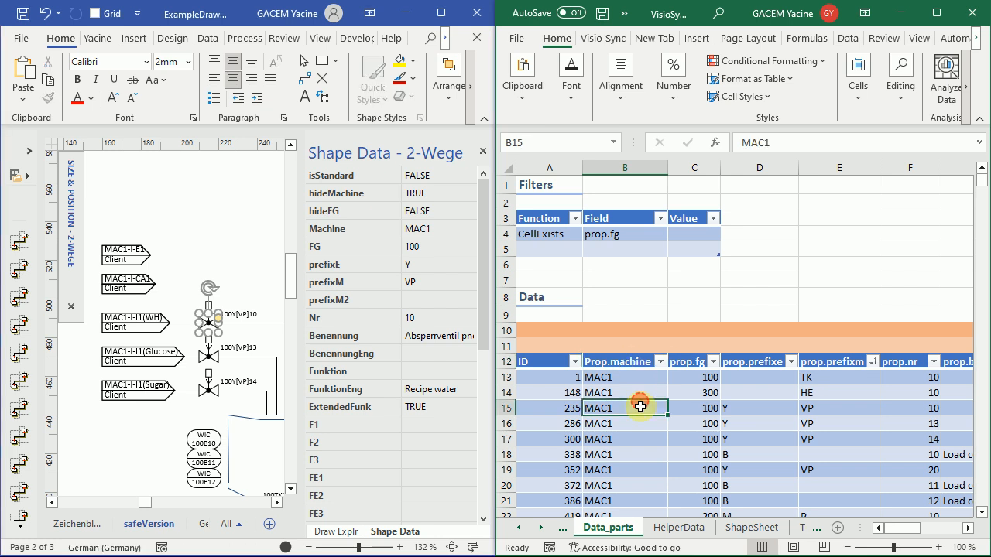
left_click(753, 422)
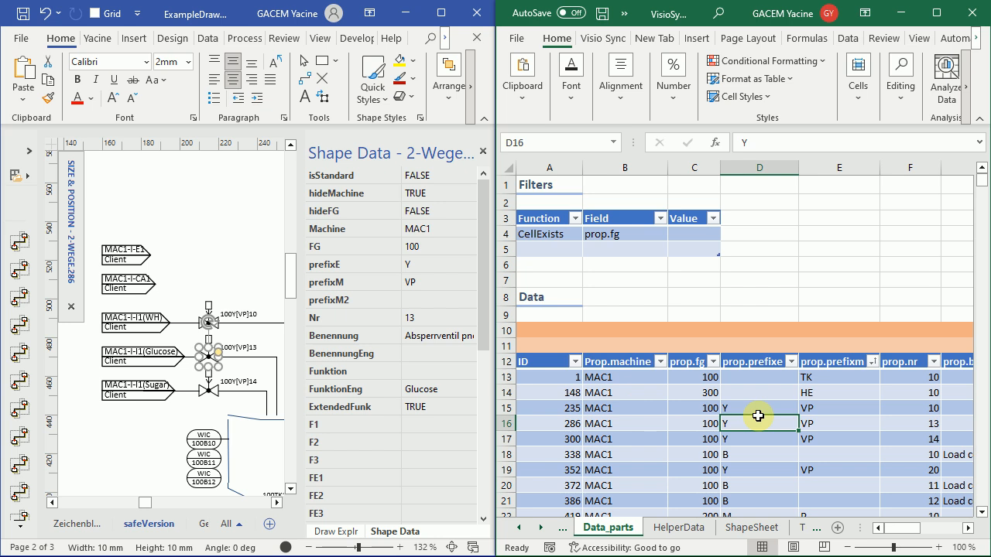
left_click(792, 362)
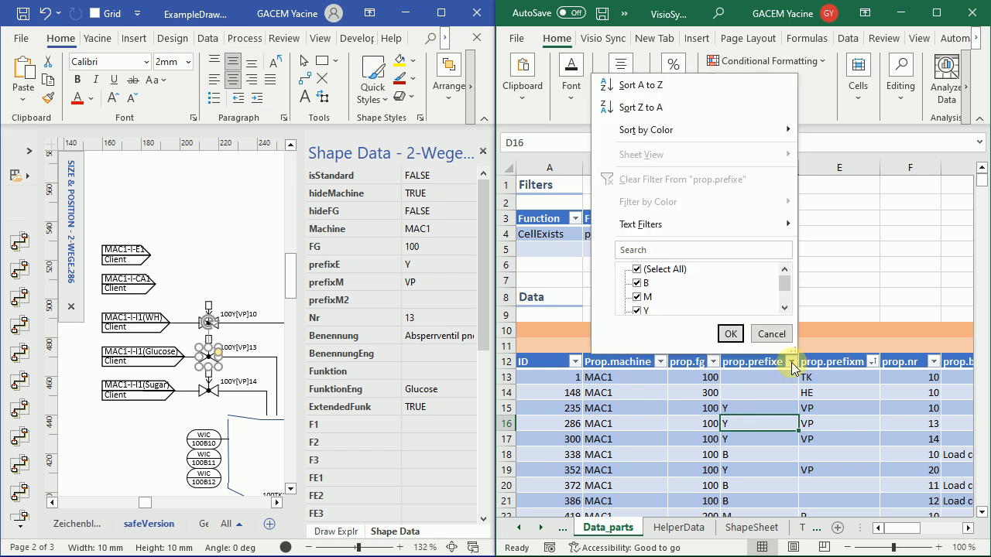
left_click(753, 364)
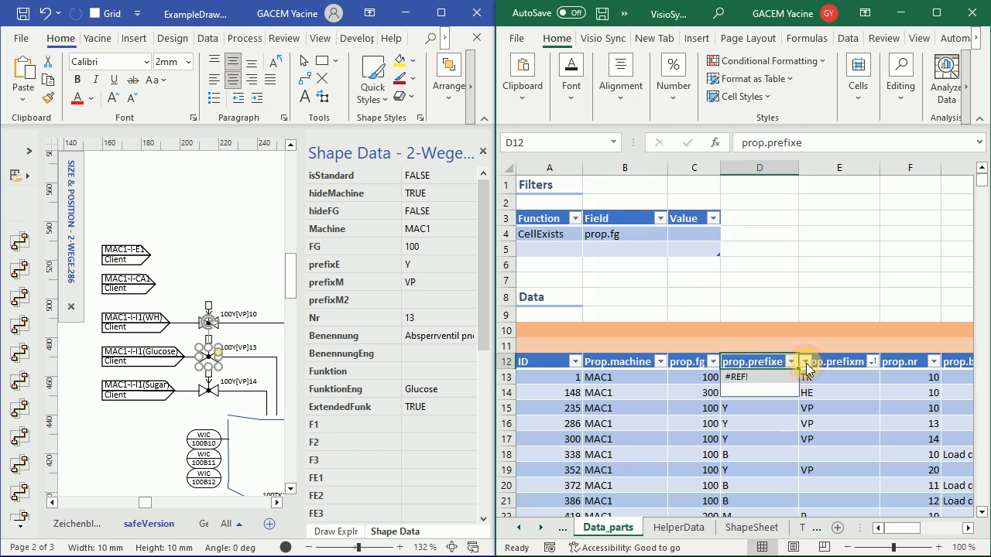
Select the CellsNProperties formula cell J4 on the HelperData sheet
left_click(677, 528)
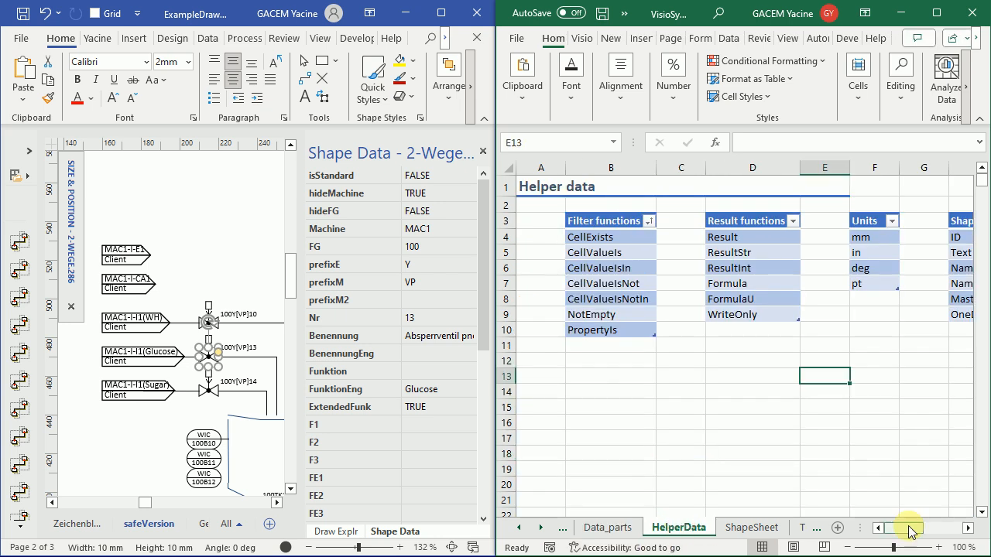
left_click_drag(911, 531, 945, 531)
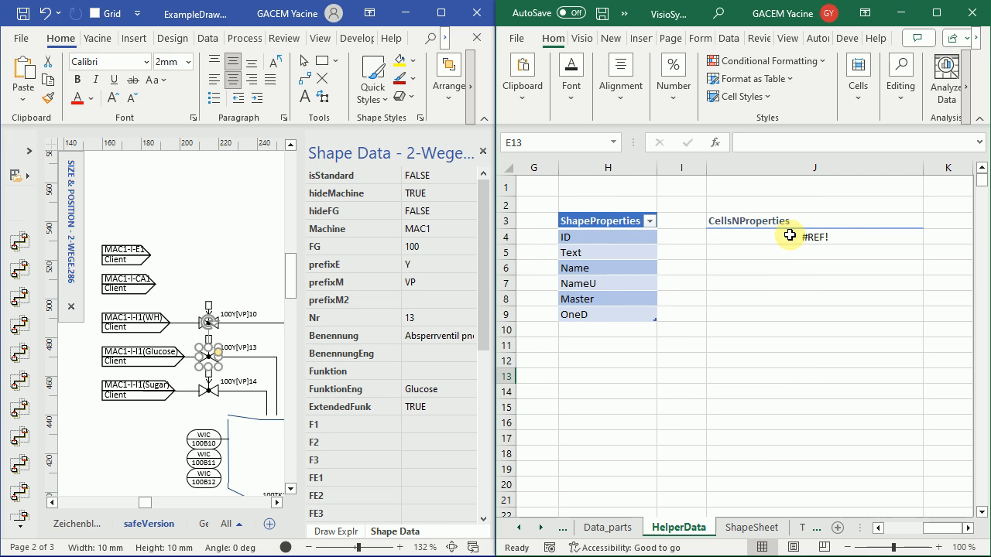
left_click(790, 236)
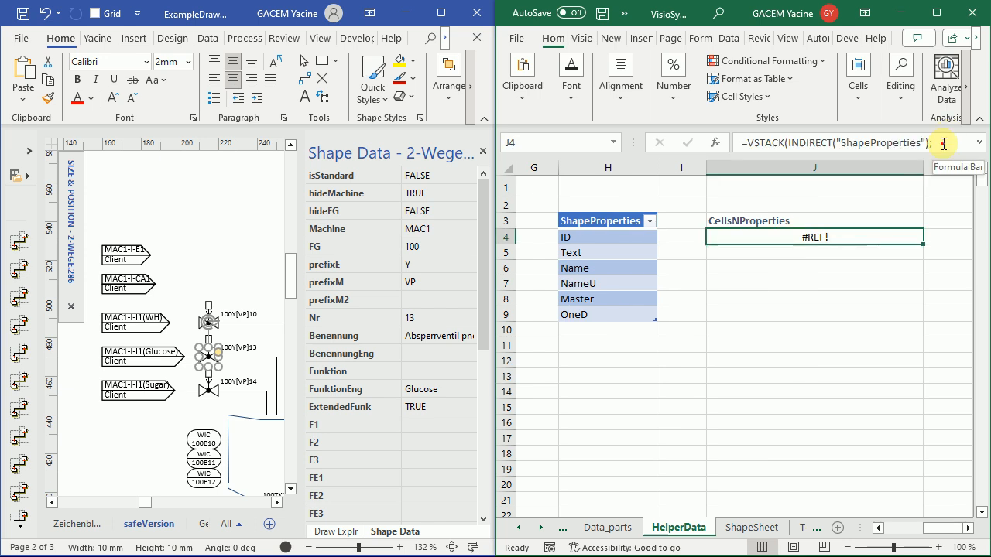
left_click(943, 144)
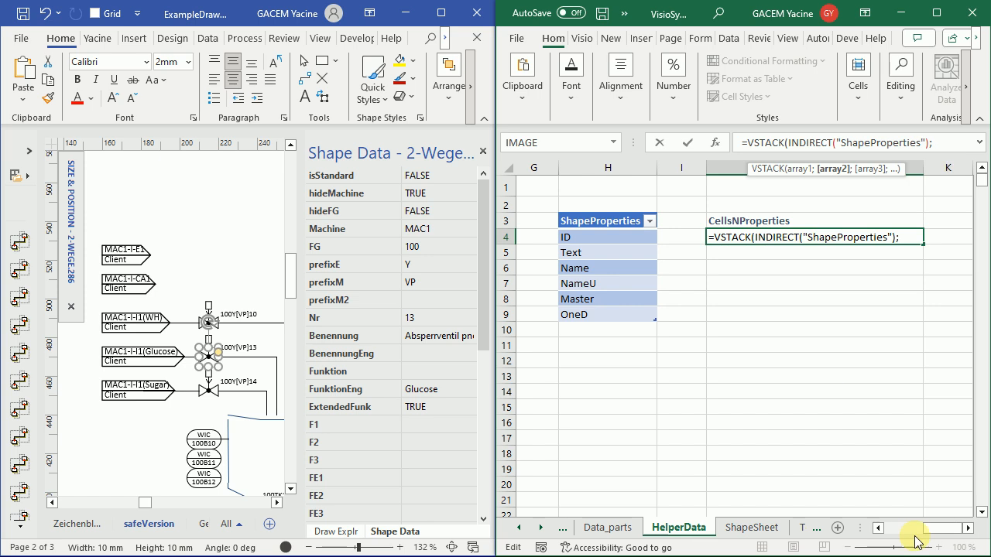
left_click(967, 528)
left_click(968, 528)
left_click(967, 528)
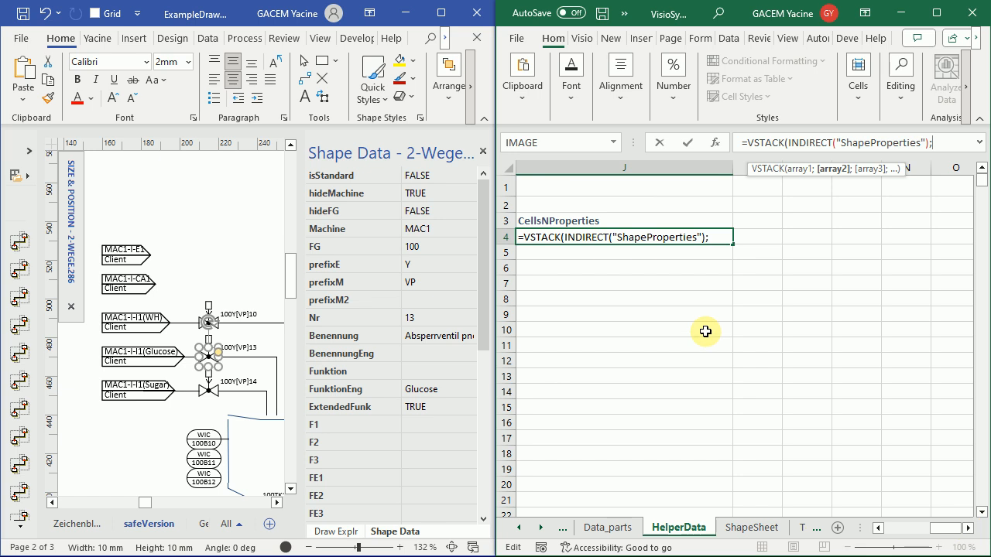
left_click_drag(685, 314, 675, 299)
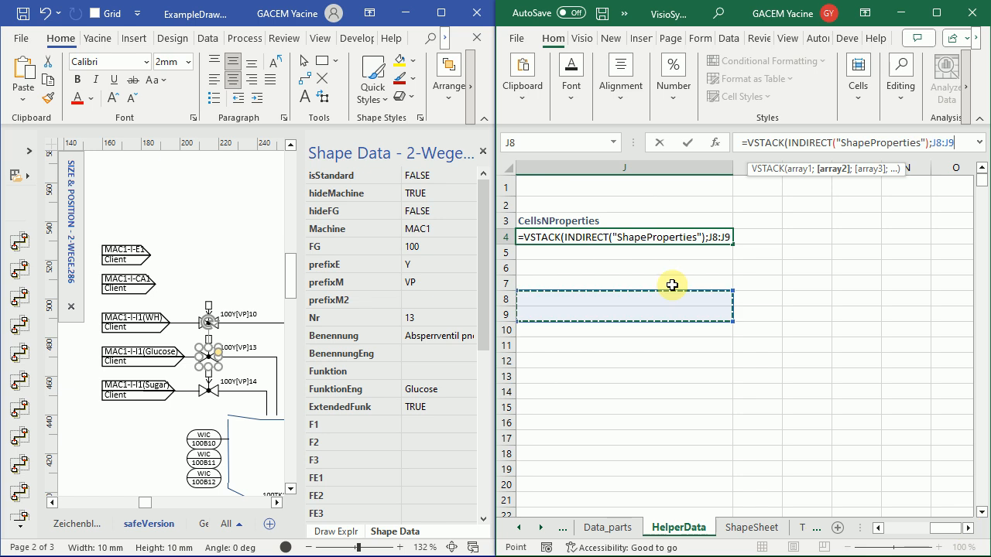
key("Return")
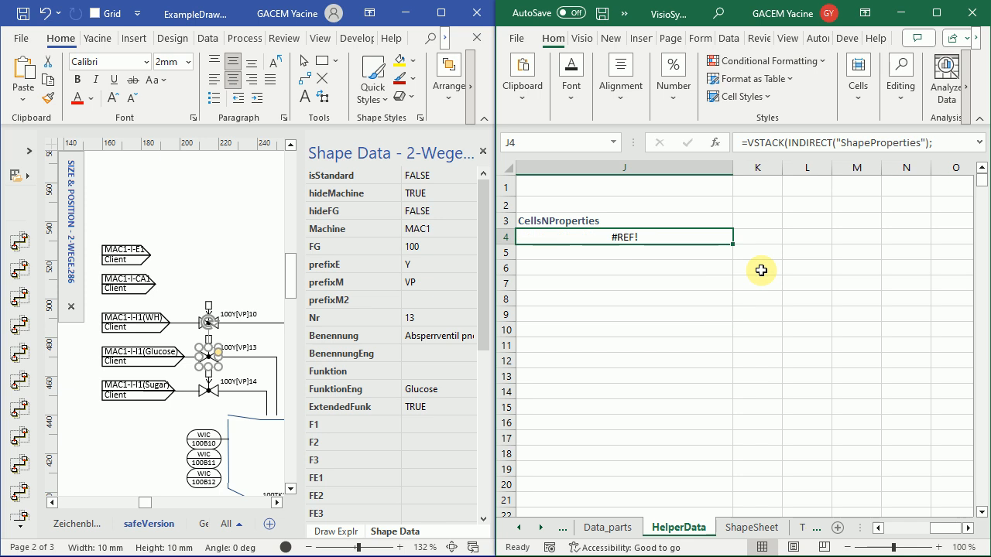
Re-enter the VSTACK formula in J4 with INDIRECT("shapesheet[CellName]") as its second array to recalculate the CellsNProperties list
left_click(949, 147)
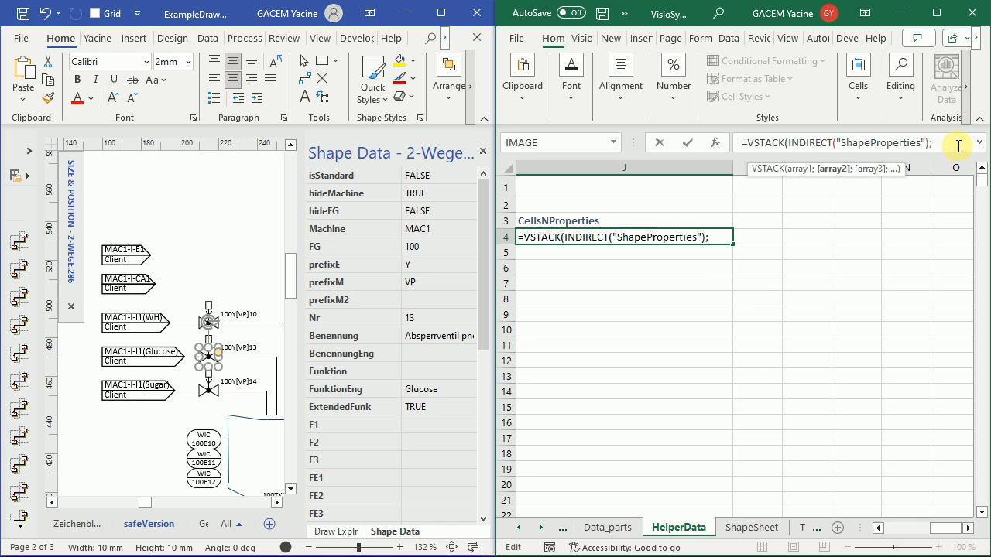
type("INDIRECT(\"shapesheet[CellName]\"))")
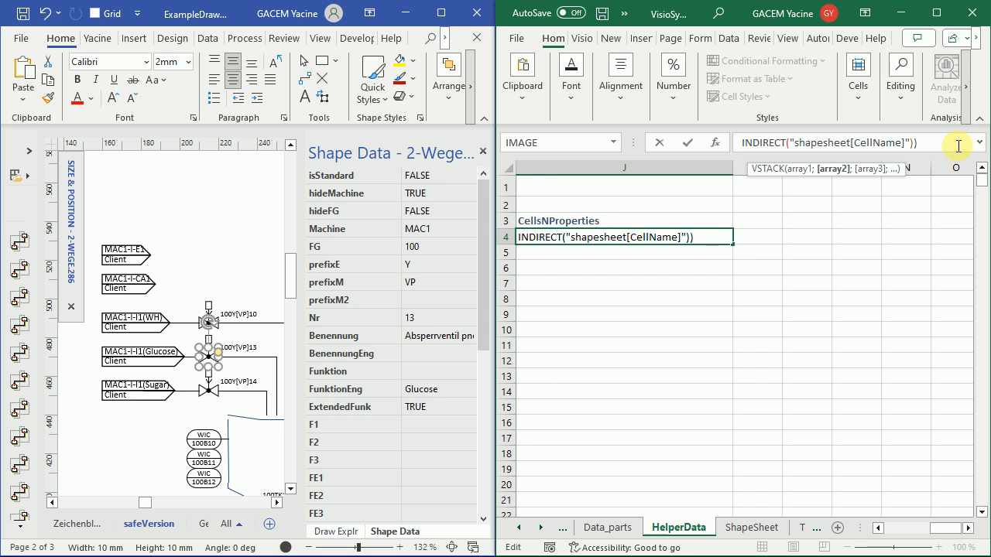
key("Left")
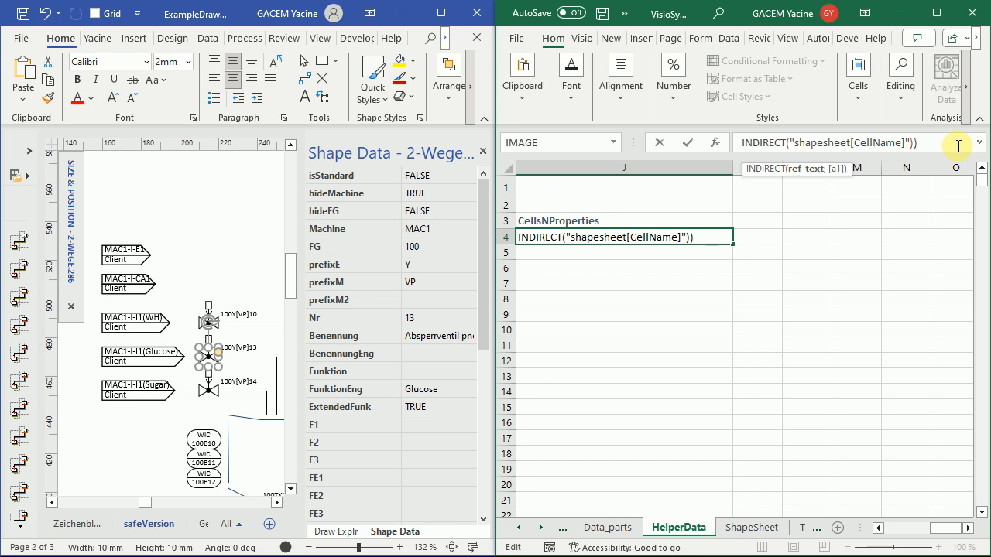
key("Return")
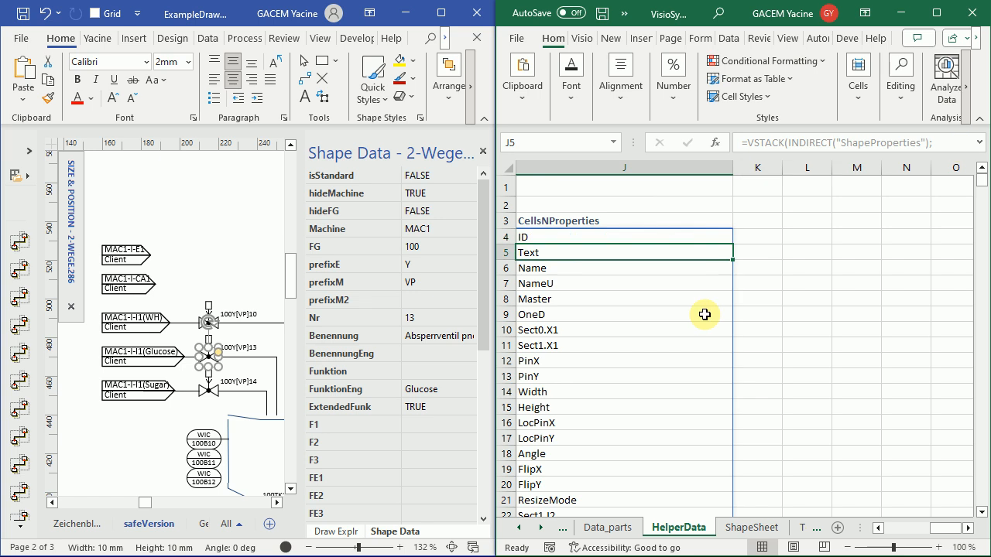
Look through the CellsNProperties list on the HelperData sheet and the CellName column of the ShapeSheet table
left_click(564, 286)
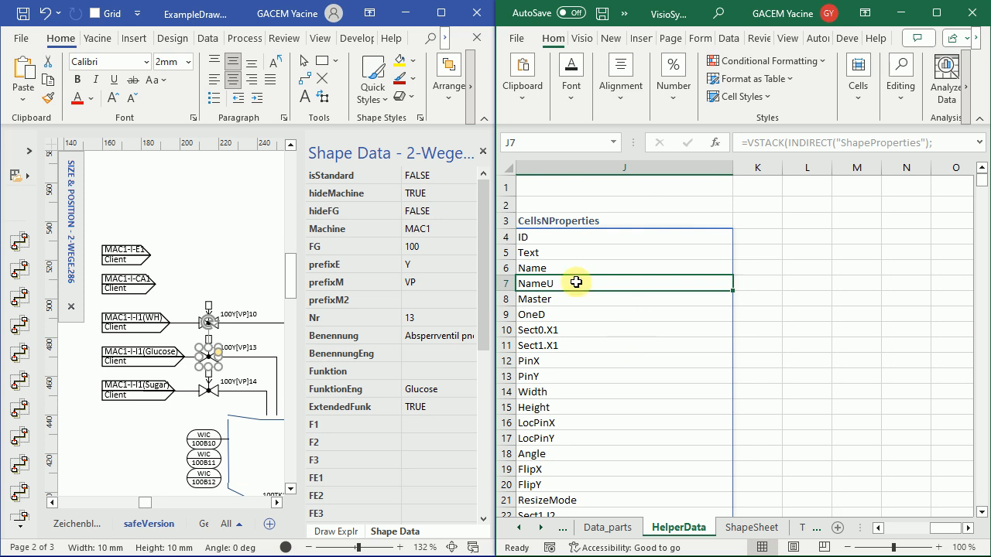
scroll(594, 422, "down", 2)
scroll(594, 422, "down", 6)
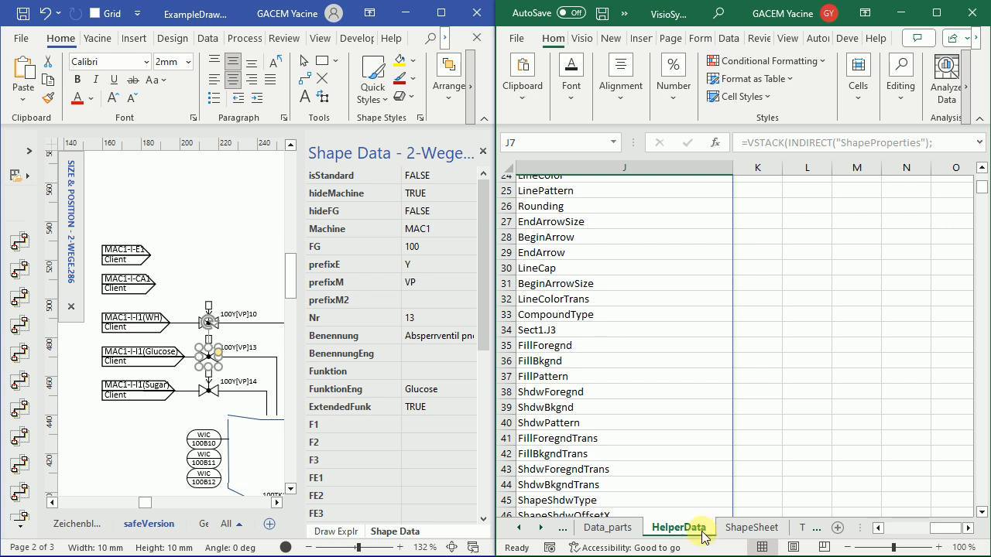
left_click(755, 528)
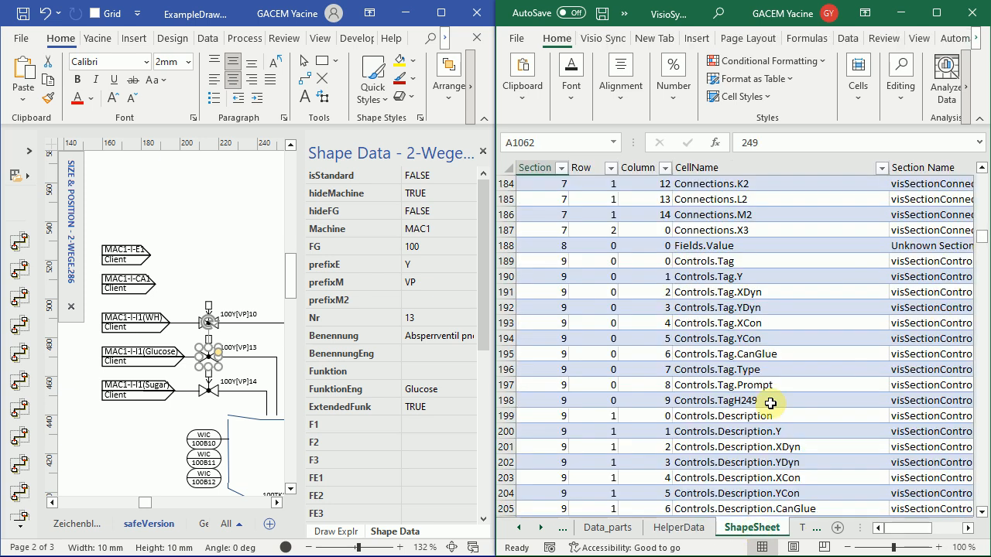
Narrow the prop.benennungeng and prop.funktioneng columns at the end of the Data_parts table
left_click(607, 528)
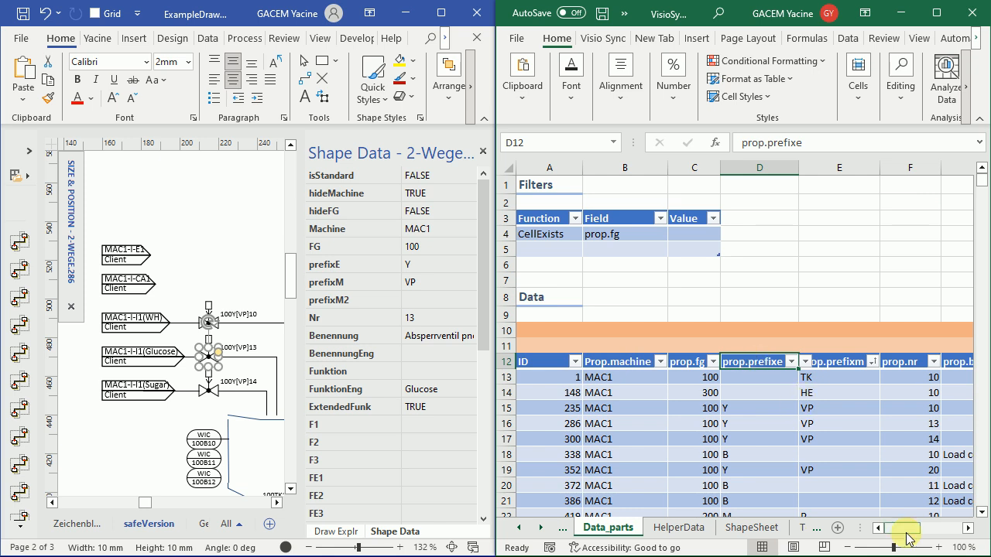
left_click_drag(908, 538, 956, 538)
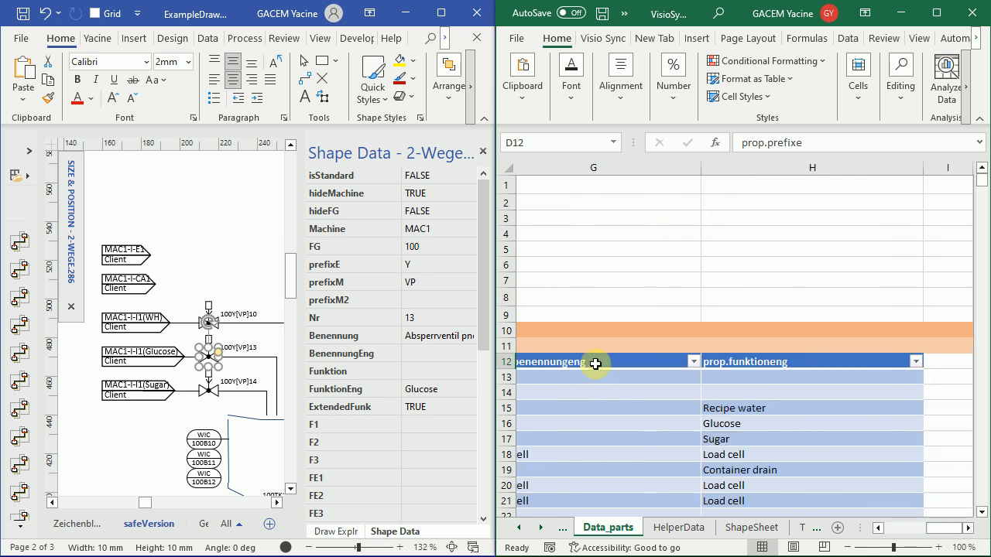
mouse_move(939, 536)
left_mouse_down()
mouse_move(927, 538)
mouse_move(955, 540)
left_mouse_up()
left_click(969, 529)
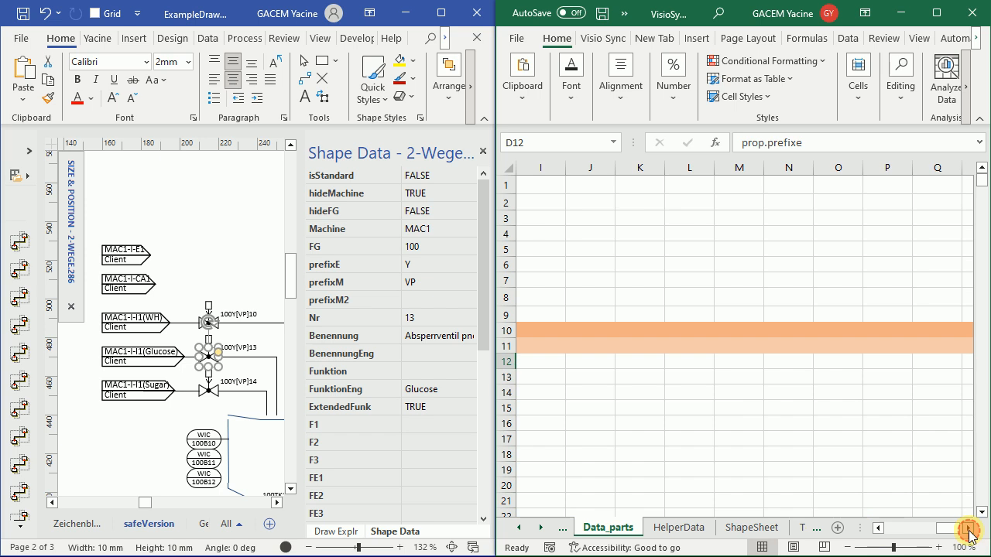
left_click(878, 529)
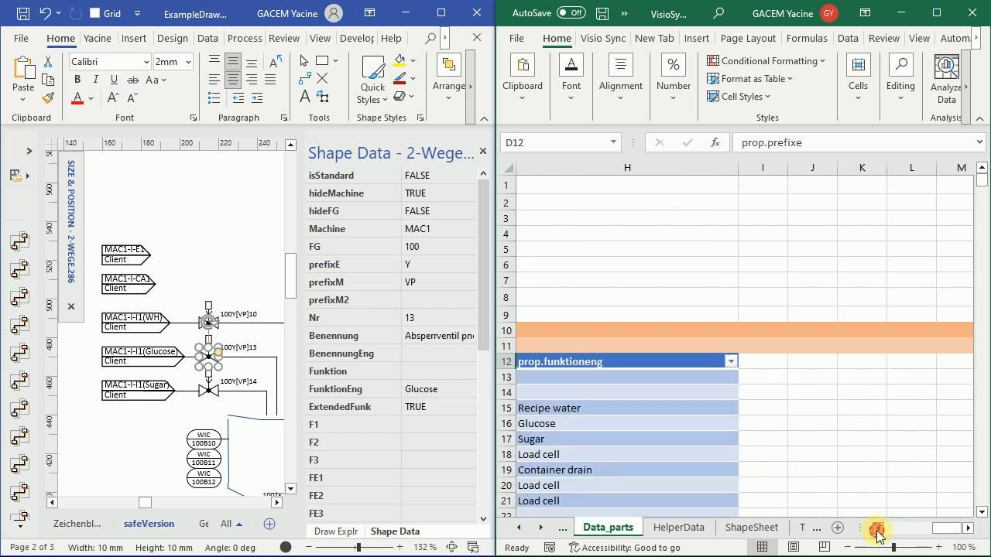
left_click(878, 529)
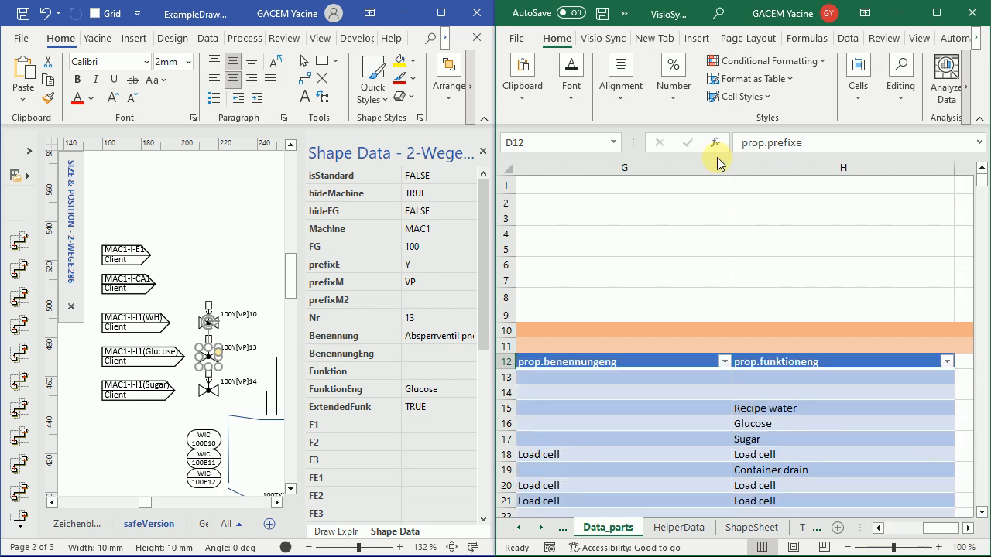
left_click_drag(732, 167, 632, 169)
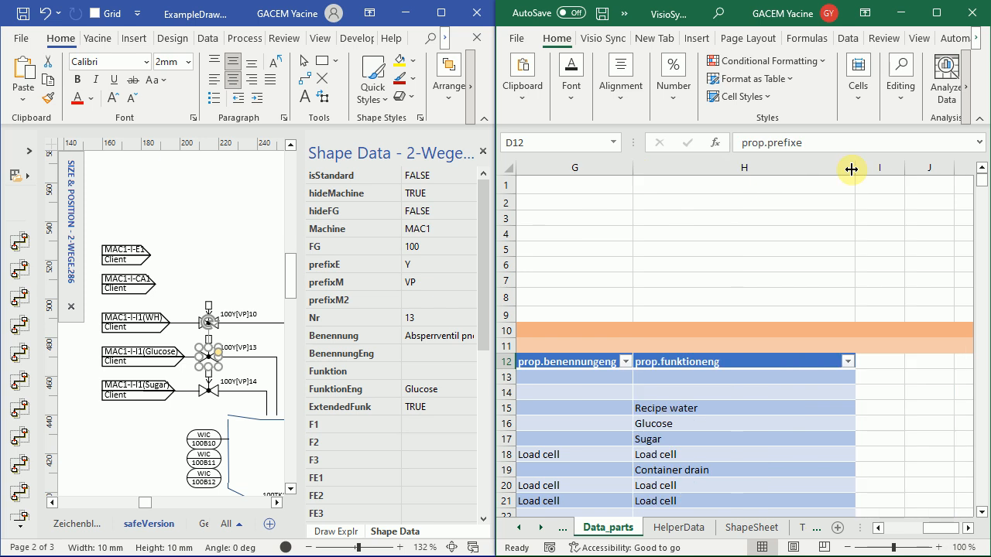
left_click_drag(852, 169, 761, 170)
Enter "prop." in cell I12 as the header of a new column beside prop.funktioneng
left_click(776, 363)
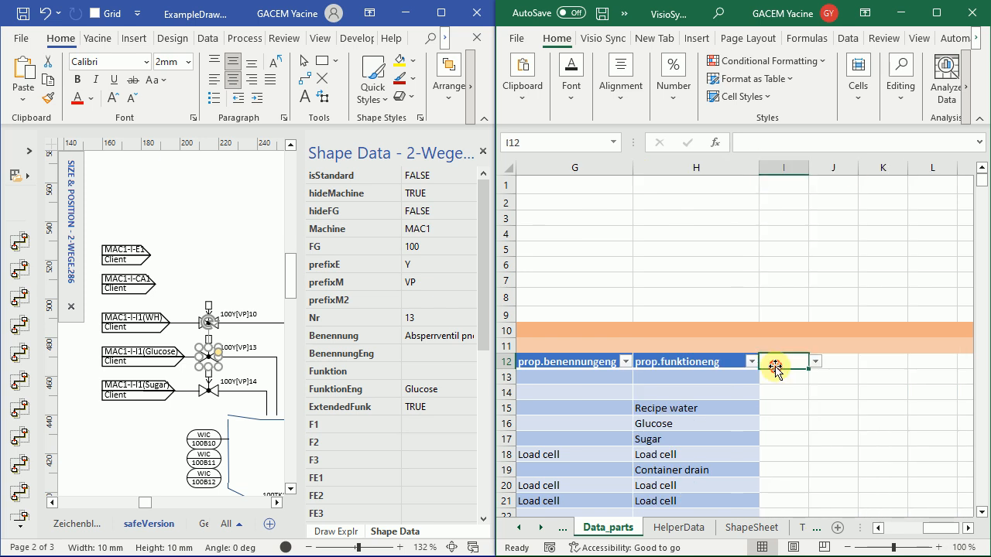
double_click(776, 364)
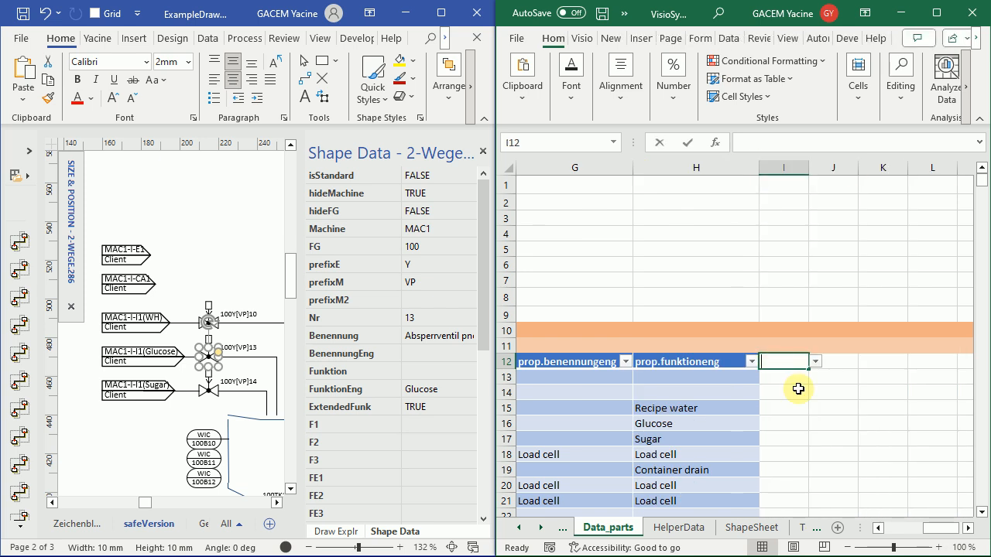
type("prop.")
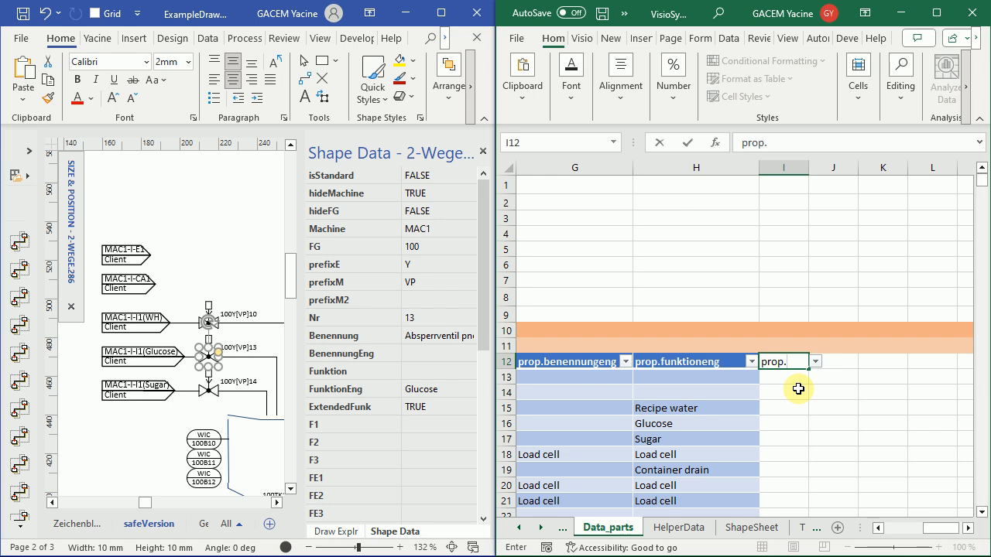
Look through the property choice list of the new header cell I12
left_click(816, 363)
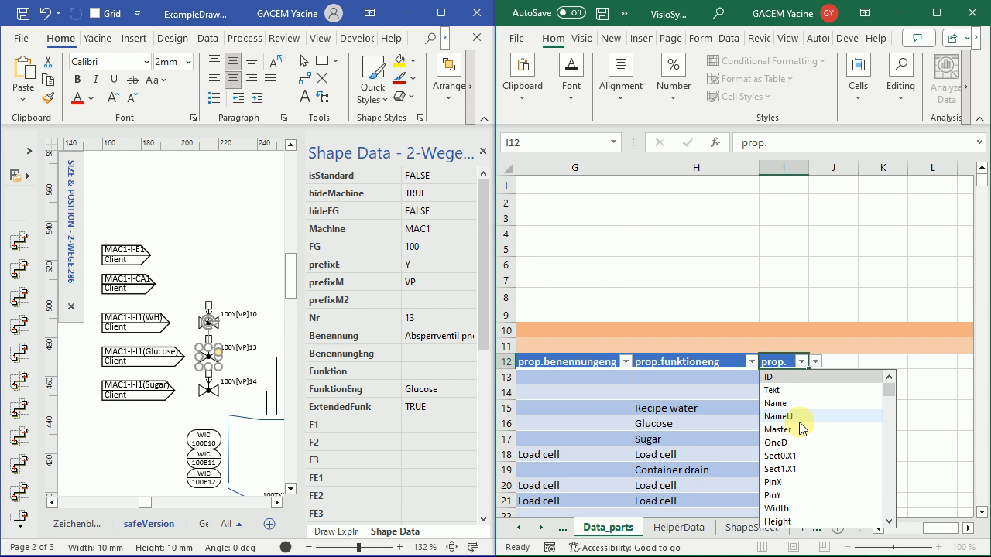
double_click(786, 362)
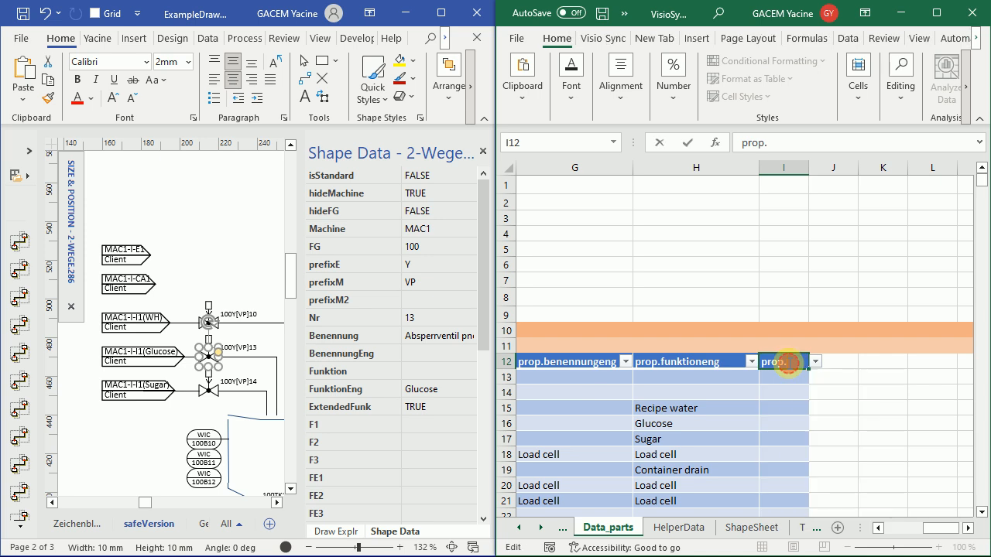
left_click(816, 361)
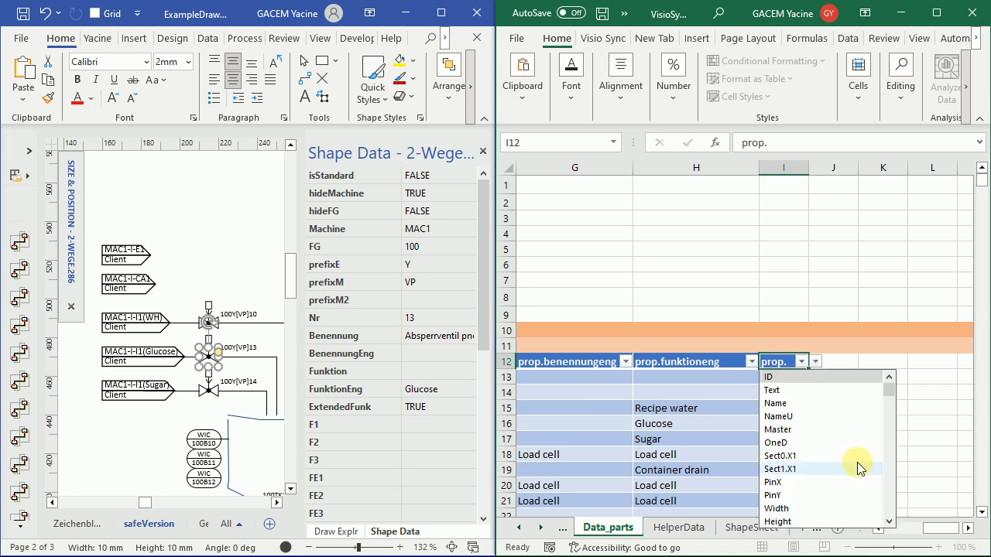
scroll(857, 462, "down", 5)
scroll(861, 480, "down", 5)
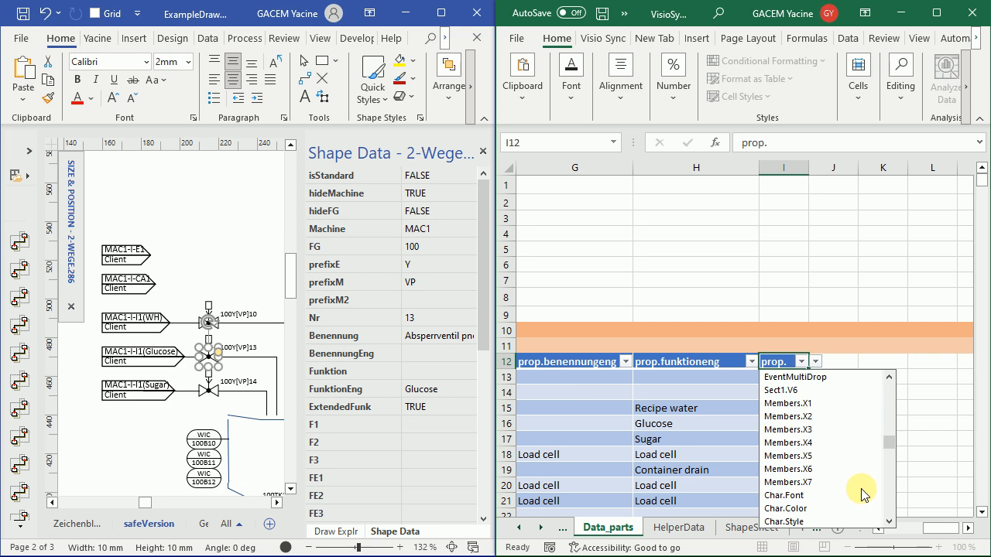
scroll(875, 492, "down", 5)
mouse_move(887, 467)
left_mouse_down()
mouse_move(890, 508)
mouse_move(897, 467)
mouse_move(902, 521)
mouse_move(895, 397)
mouse_move(851, 361)
left_mouse_up()
left_click(851, 361)
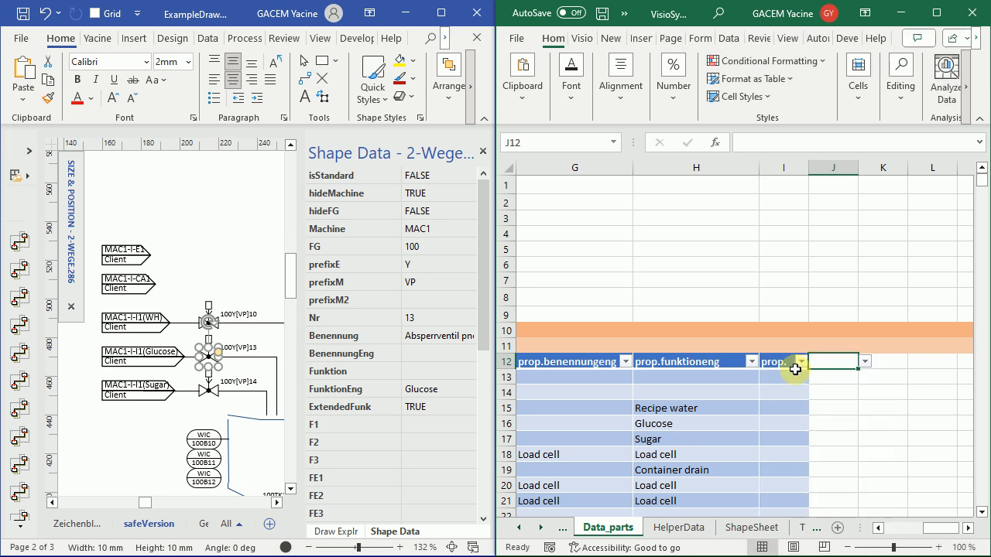
Complete the new column header in I12 as prop.benennung
left_click(795, 368)
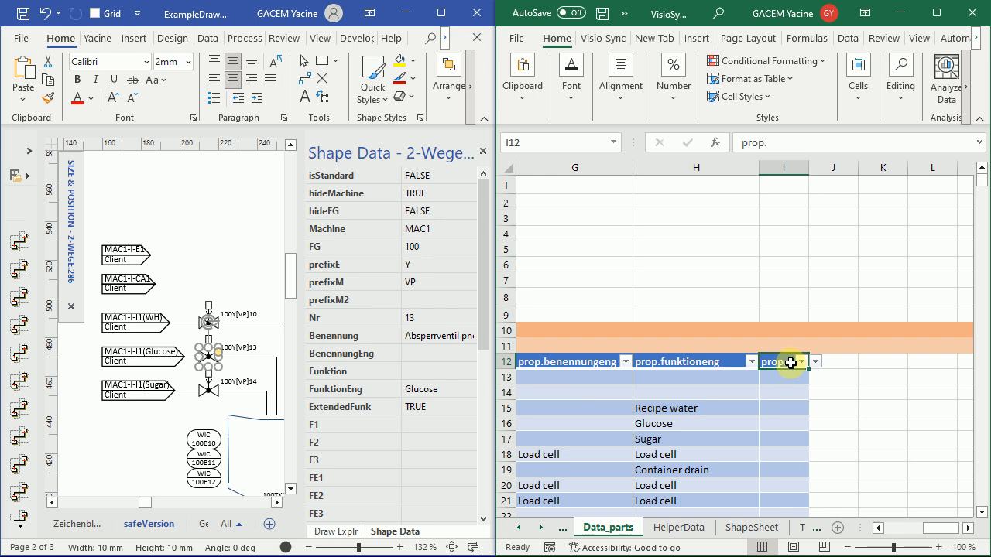
double_click(790, 363)
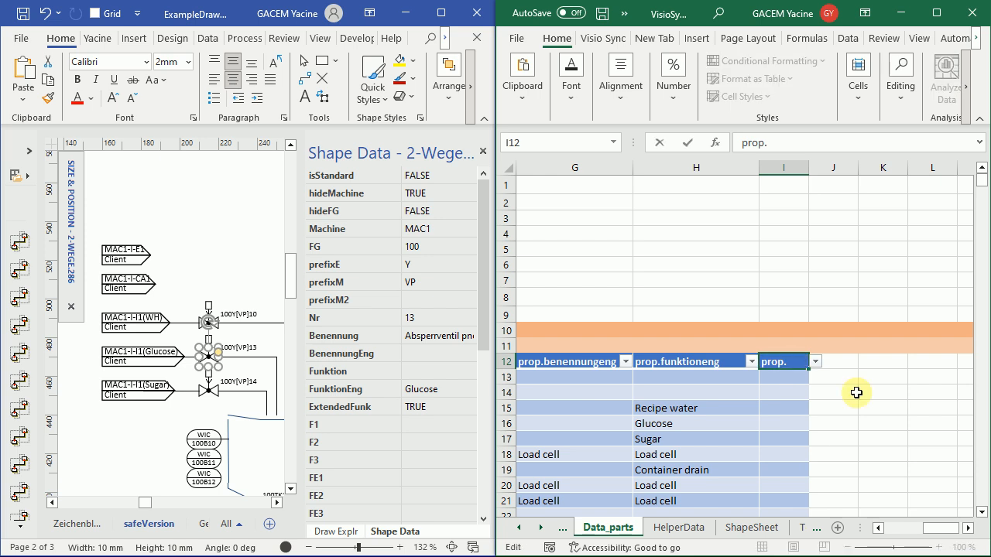
type("bene")
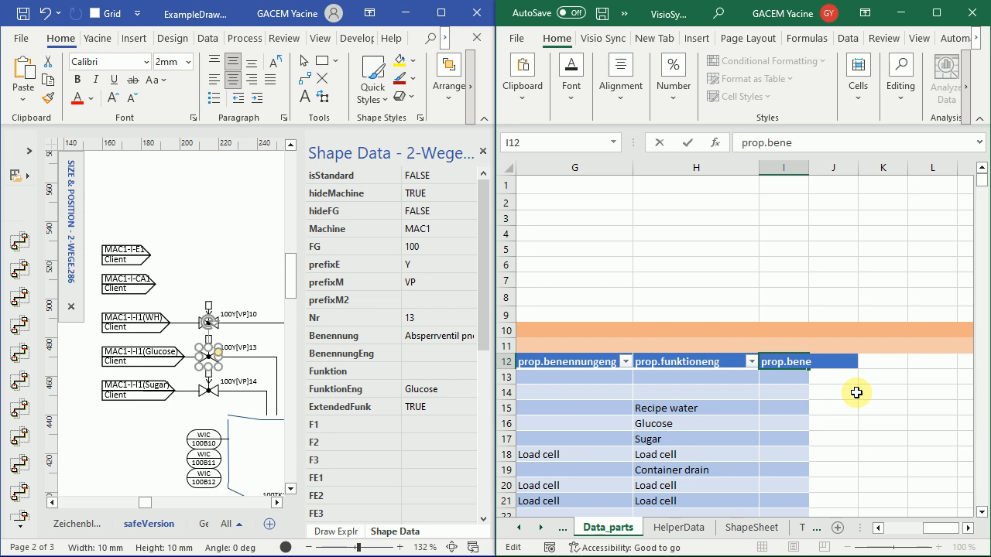
type("nnung")
key("Return")
Add another table column in J12 with the header prop.funktion
key("Up")
key("Right")
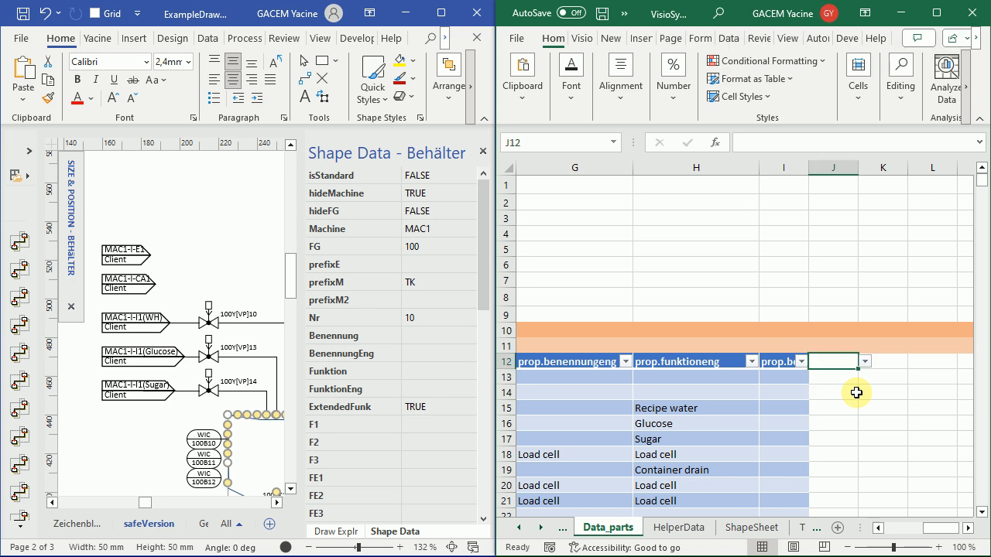
type("prop")
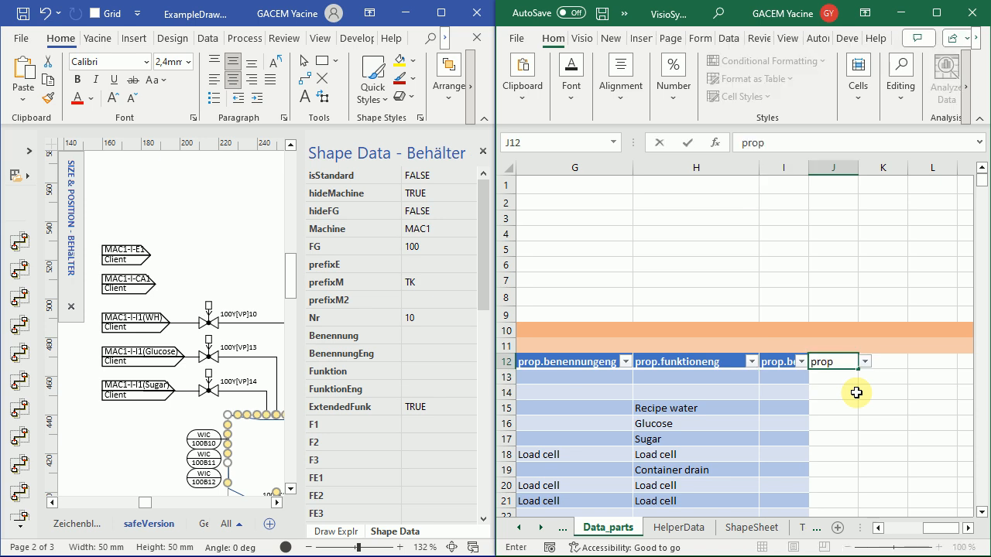
type(".funktion")
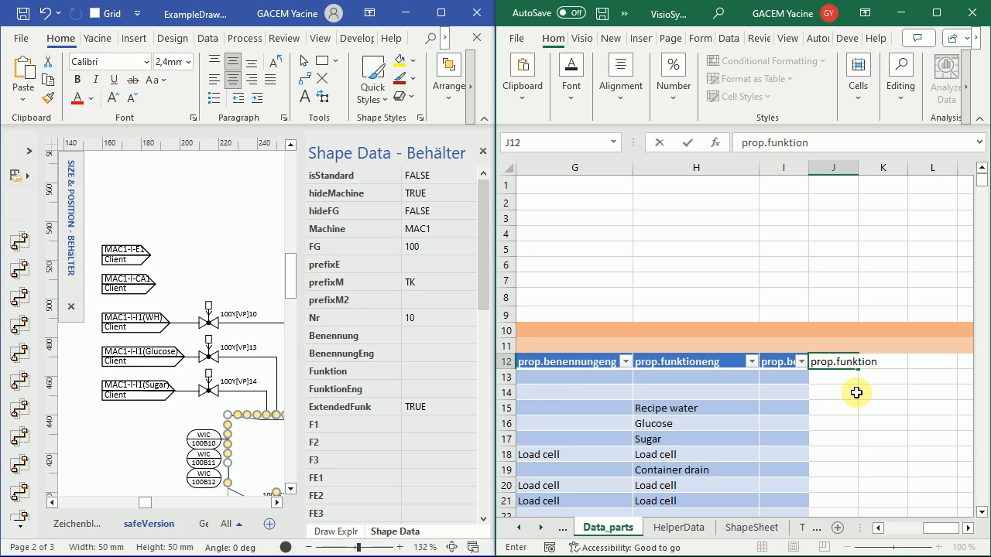
key("Return")
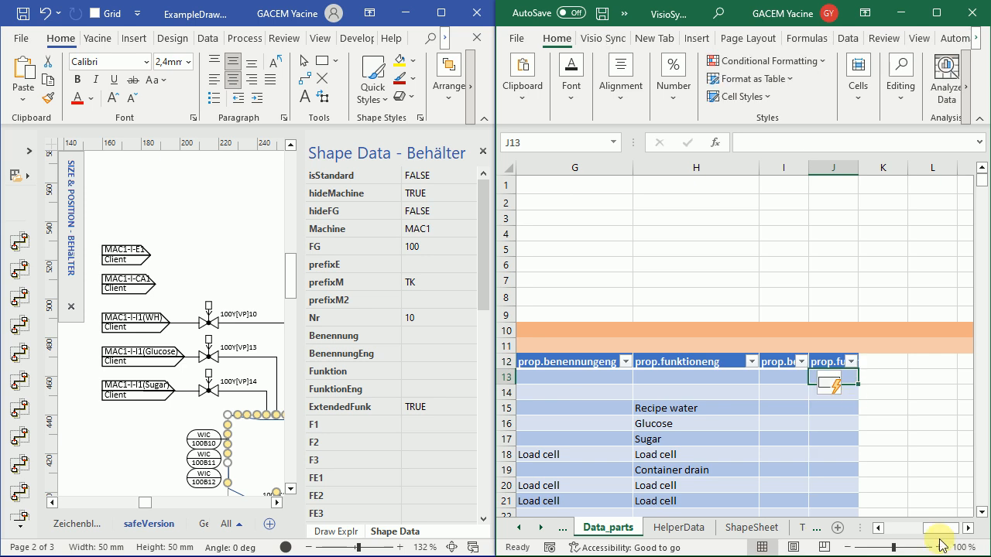
Return to the beginning of the Data_parts table and start the Visio Sync
left_click_drag(934, 532, 884, 531)
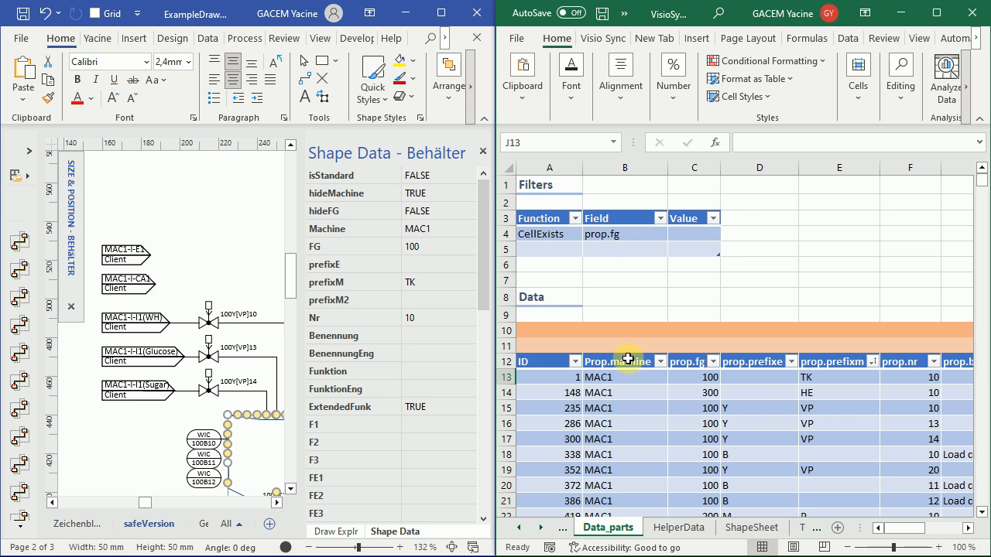
left_click(592, 39)
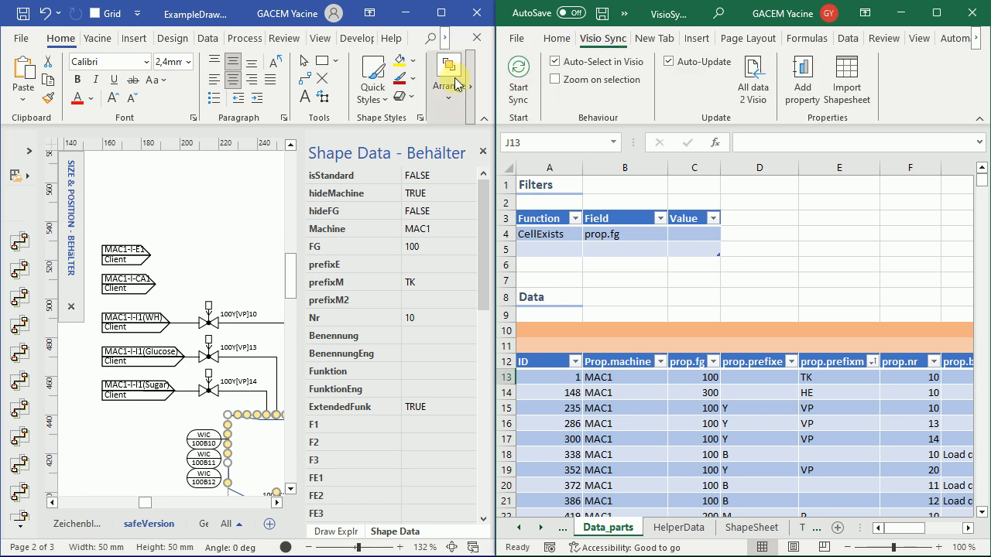
left_click(518, 77)
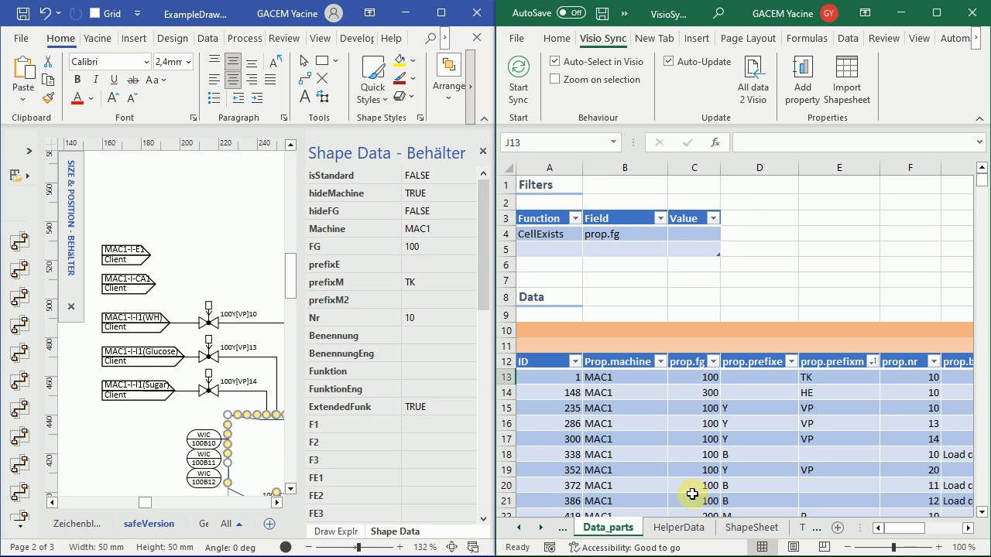
Step through the Prop.machine cells of rows 18 to 21 to check which shape each row selects in the drawing
left_click(633, 455)
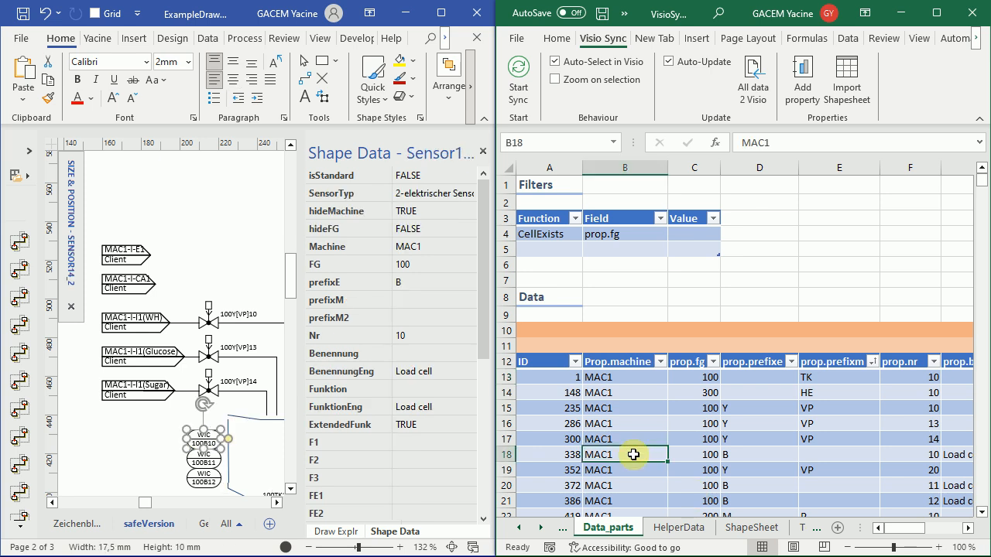
key("Down")
key("Down")
key("Down")
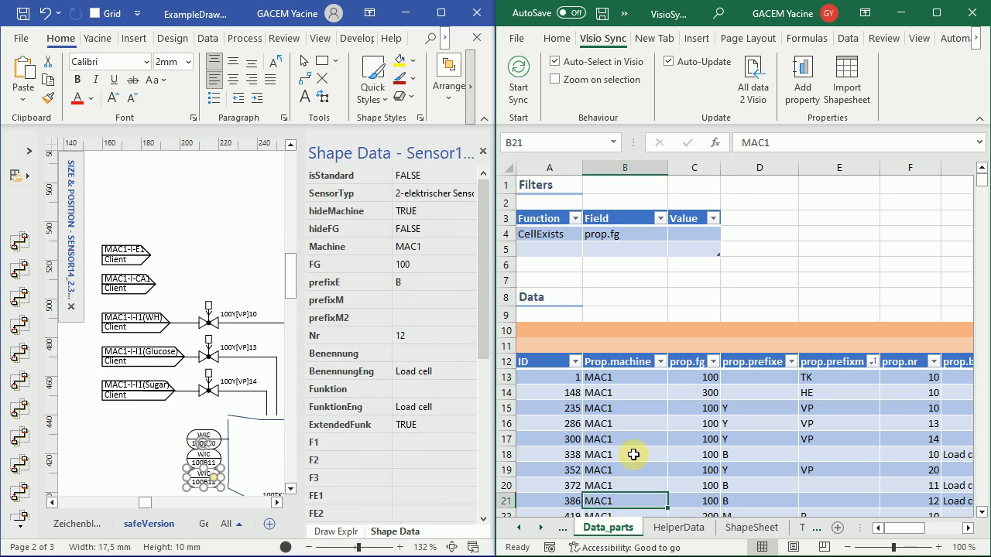
scroll(633, 455, "down", 1)
left_click(633, 455)
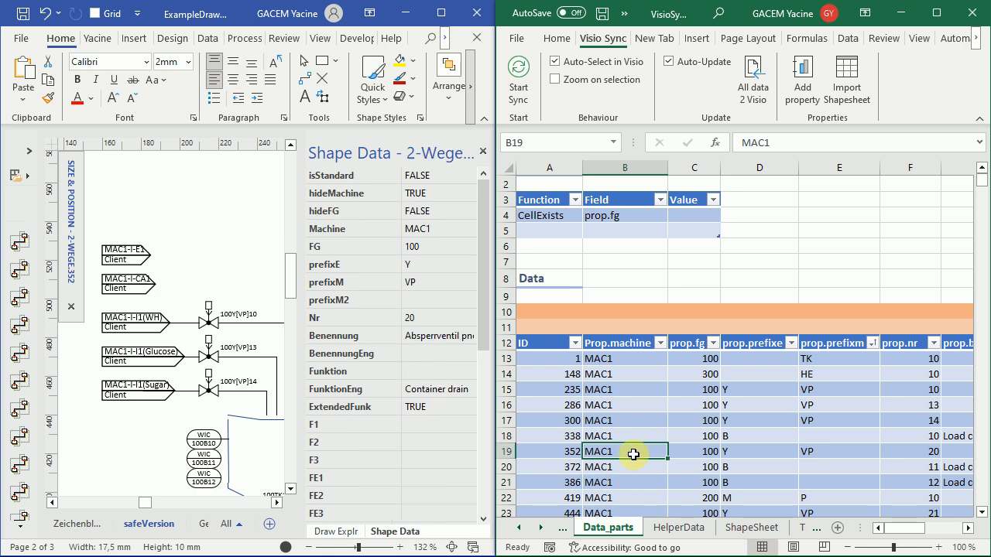
key("Up")
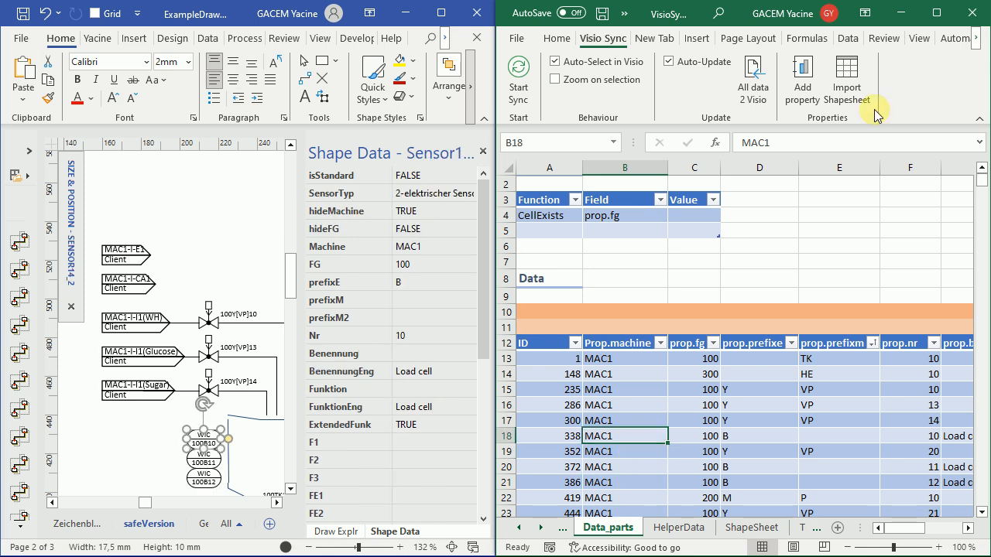
Turn off Auto-Select in Visio and Auto-Update, and select the first Prop.machine cell, B13
left_click(669, 62)
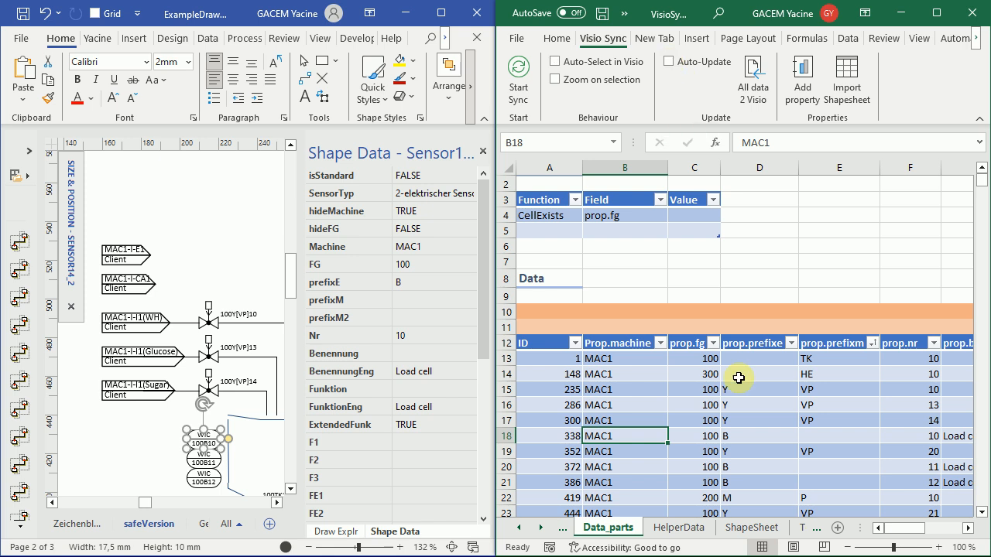
left_click(642, 362)
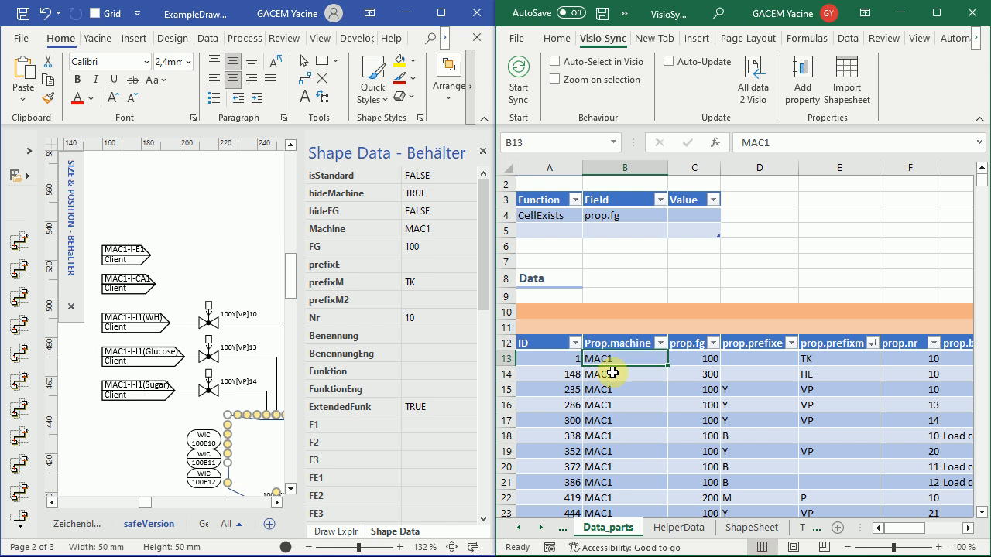
left_click(204, 324)
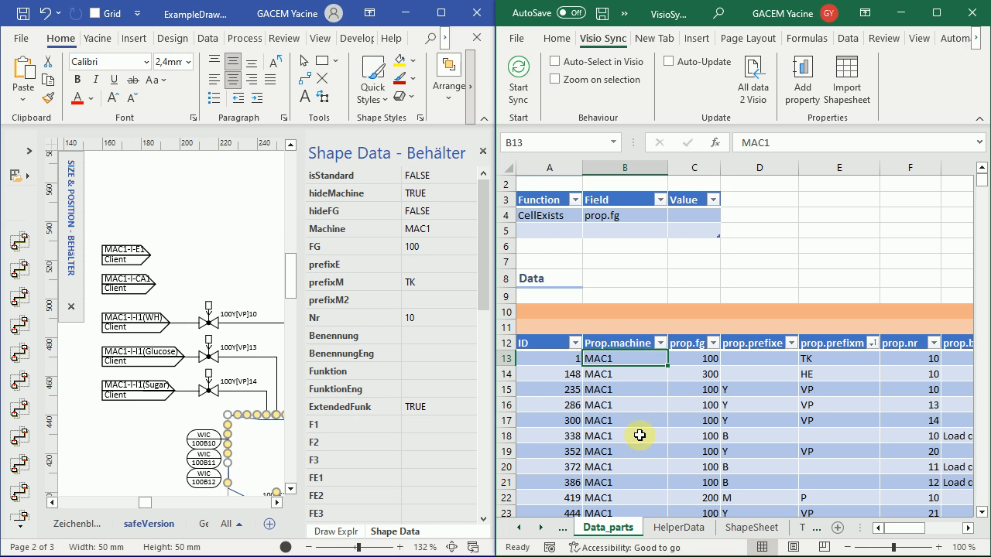
Enter the random-number formula =RAND()*1000 in cell B13 of the Prop.machine column
type("=")
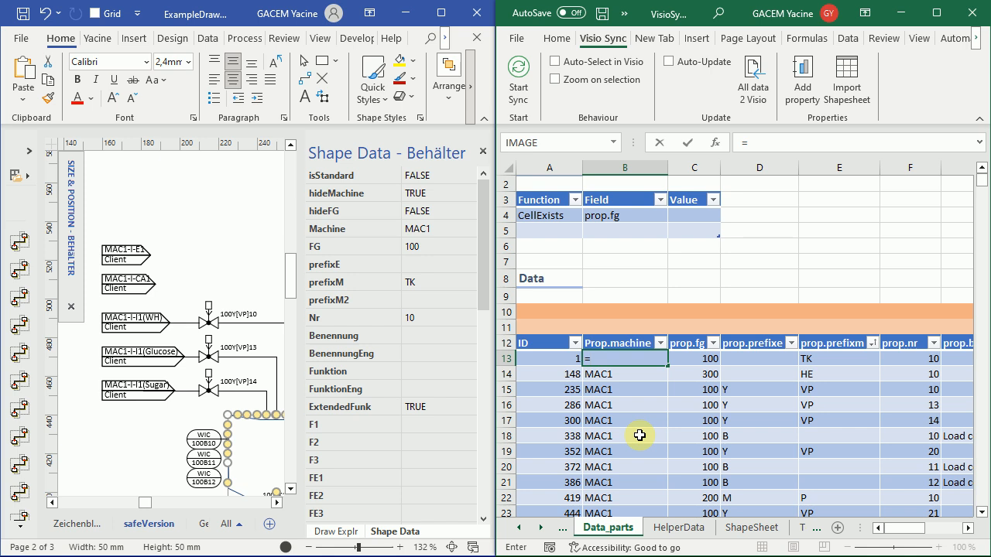
type("ran")
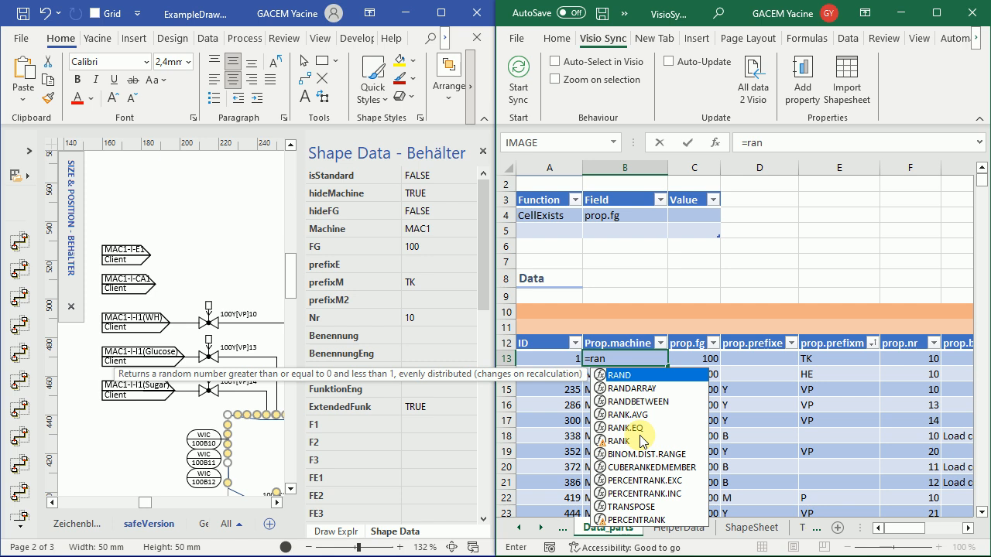
key("Tab")
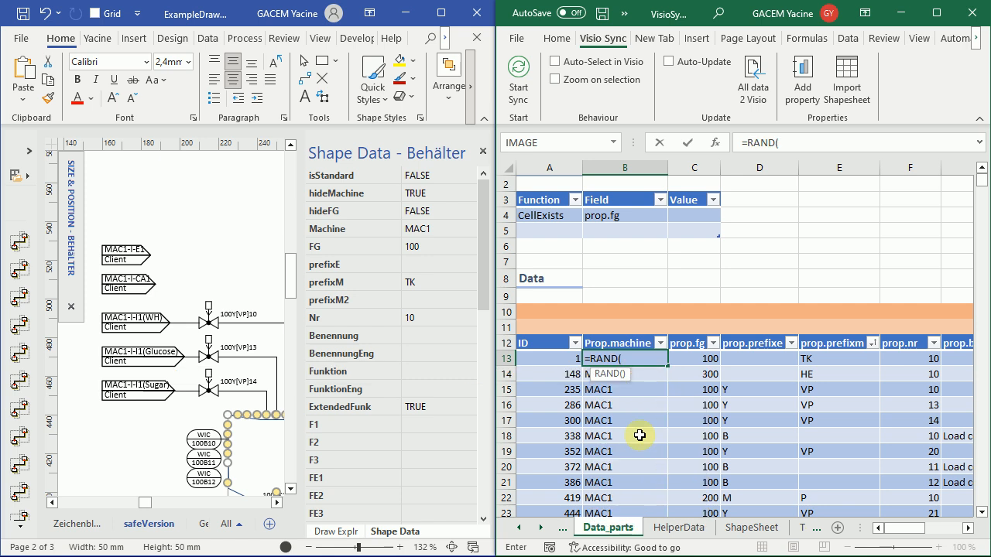
type(")")
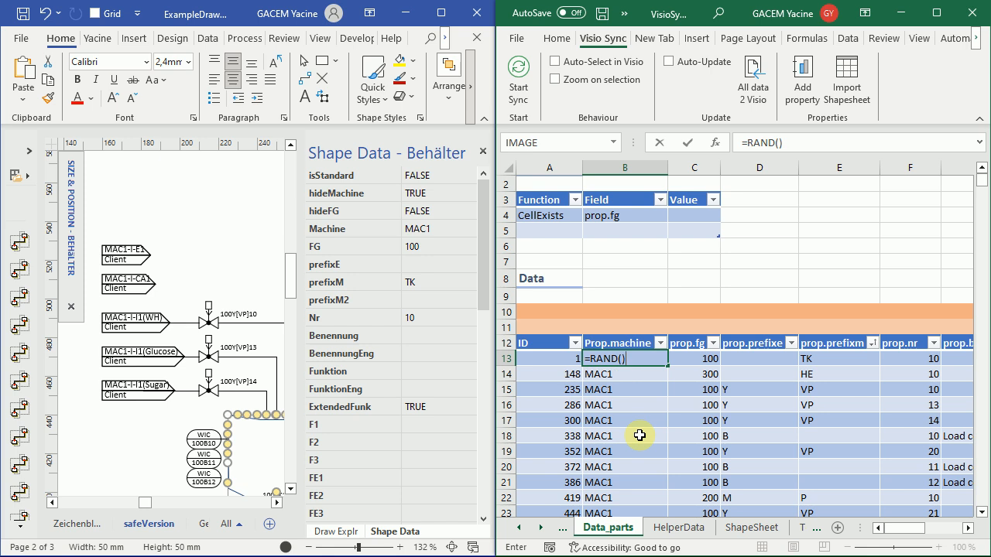
type("*1000")
key("ctrl+Return")
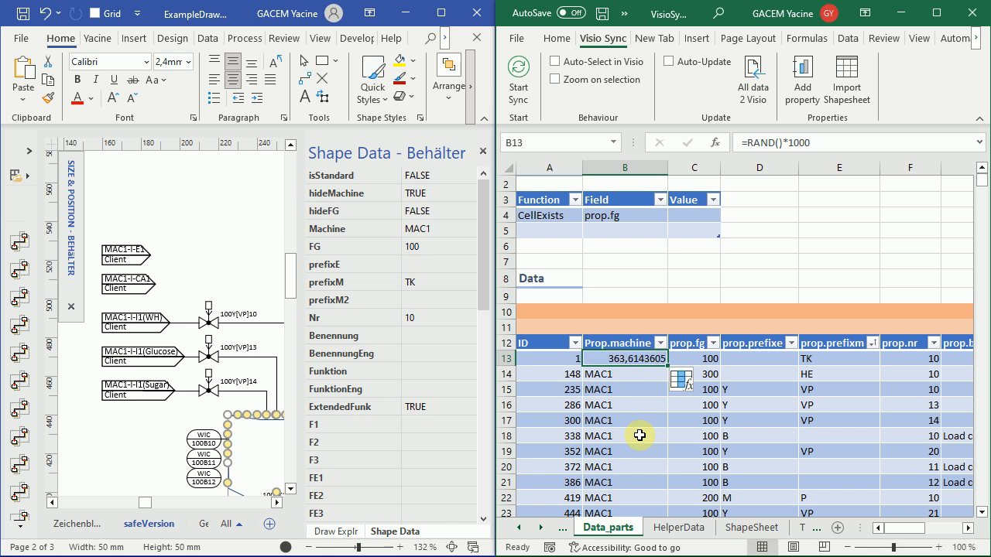
Wrap the formula in B13 in INT so that it reads =INT(RAND()*1000)
key("F2")
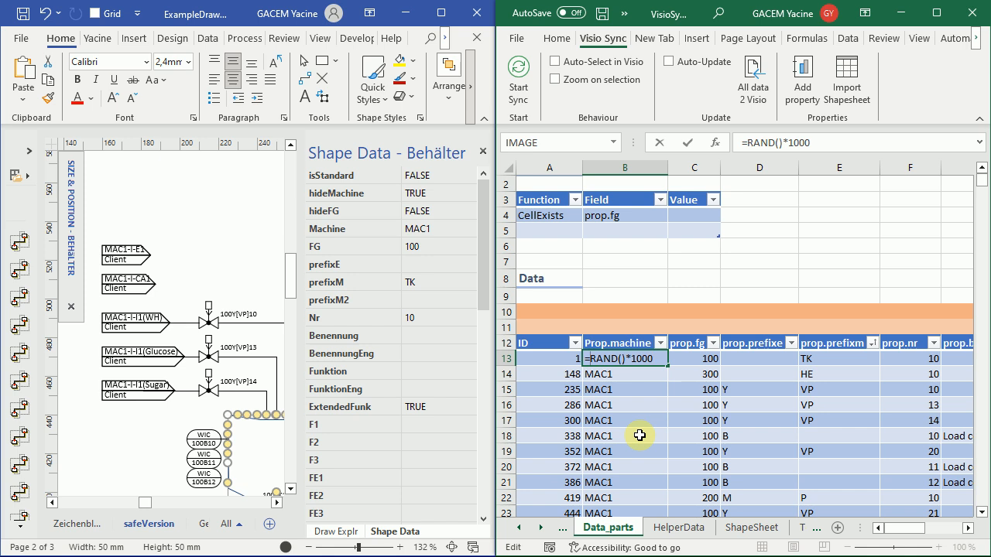
type("int(RAND(")
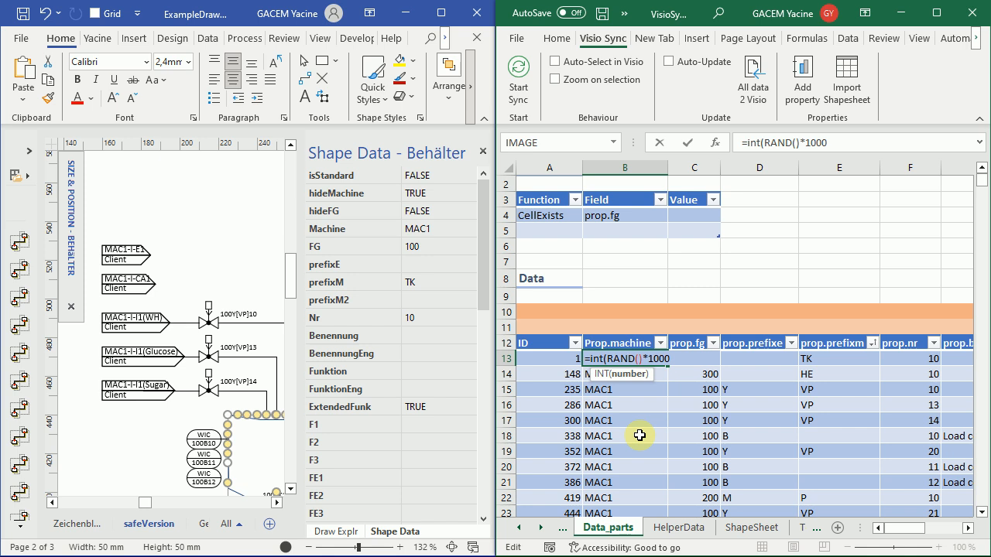
type(")")
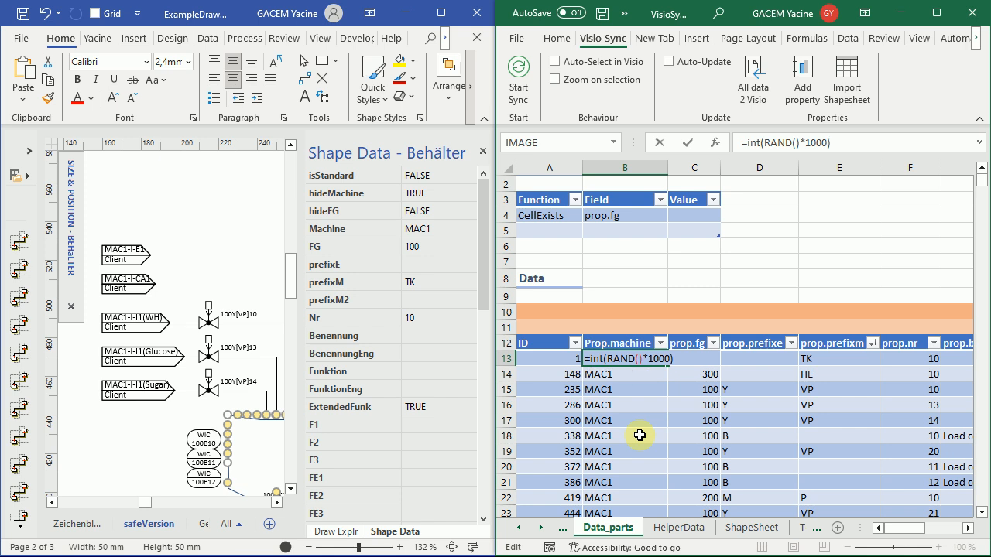
key("ctrl+Return")
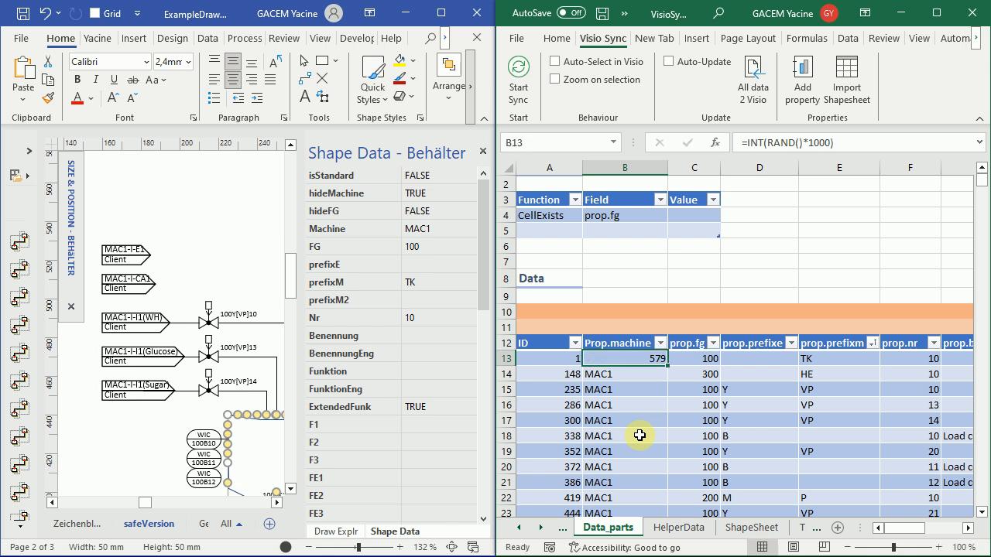
Copy the formula from B13 to all rows of the Prop.machine column
key("ctrl+c")
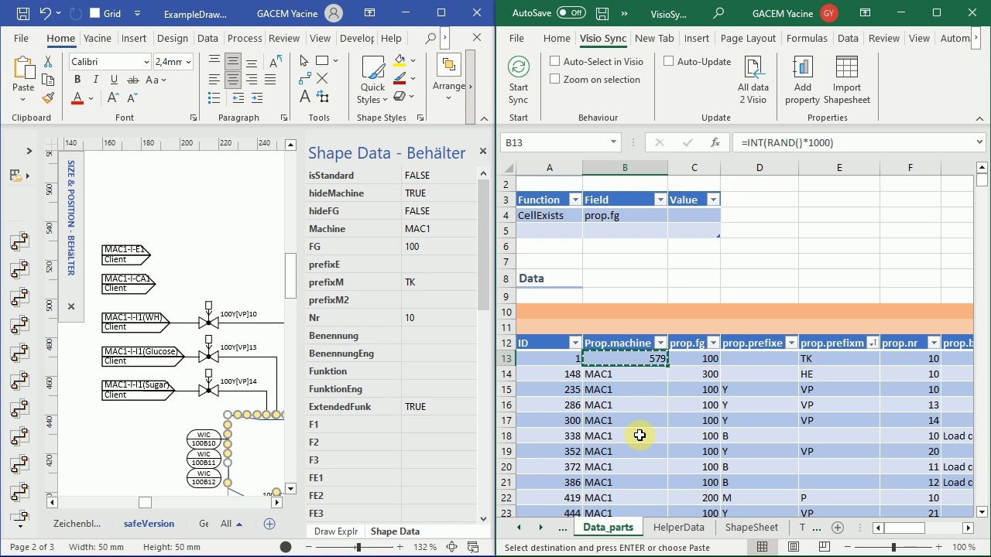
key("ctrl+shift+Down")
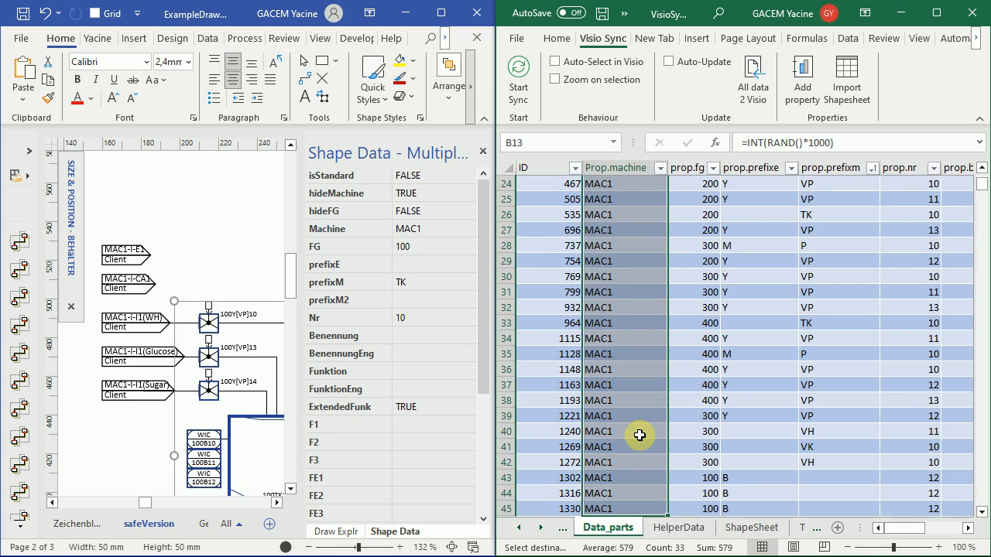
key("ctrl+v")
key("ctrl")
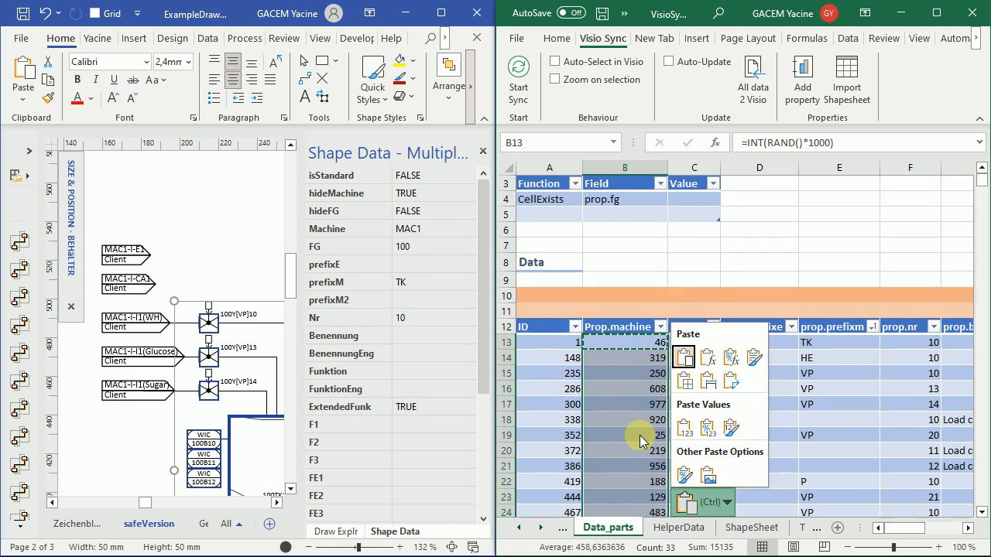
left_click(635, 363)
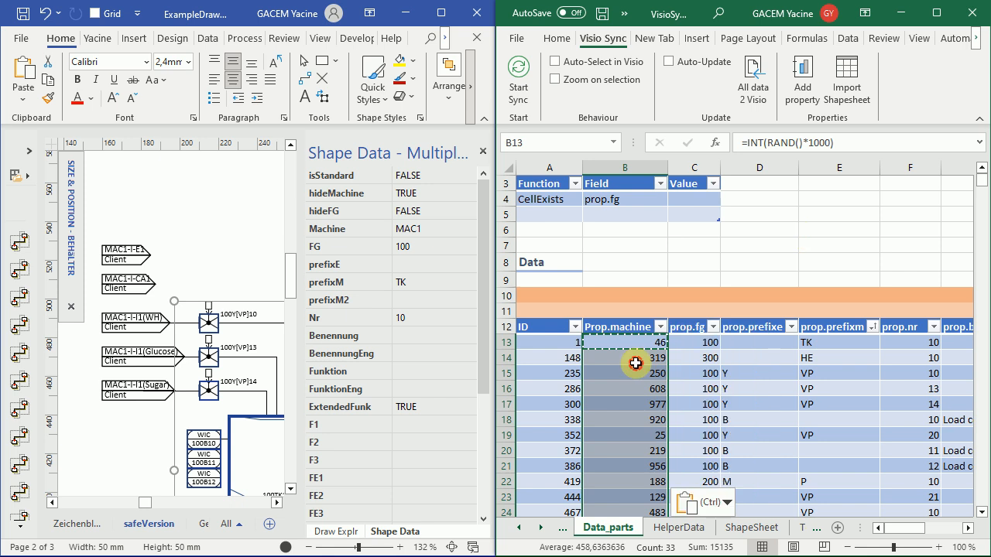
Copy all Prop.machine formulas and paste them into the prop.fg column starting at C13
left_click(637, 345)
key("ctrl+shift+Down")
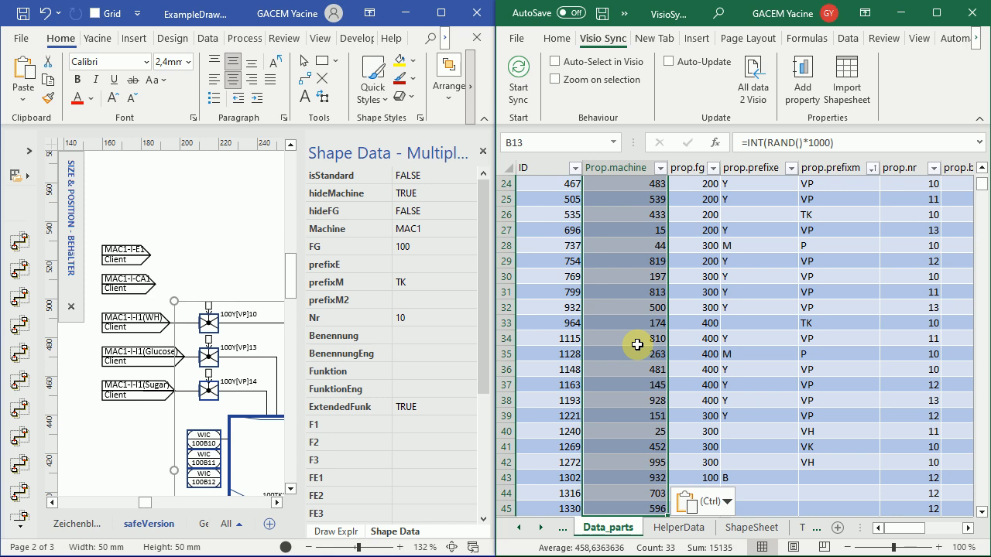
key("ctrl+c")
key("Right")
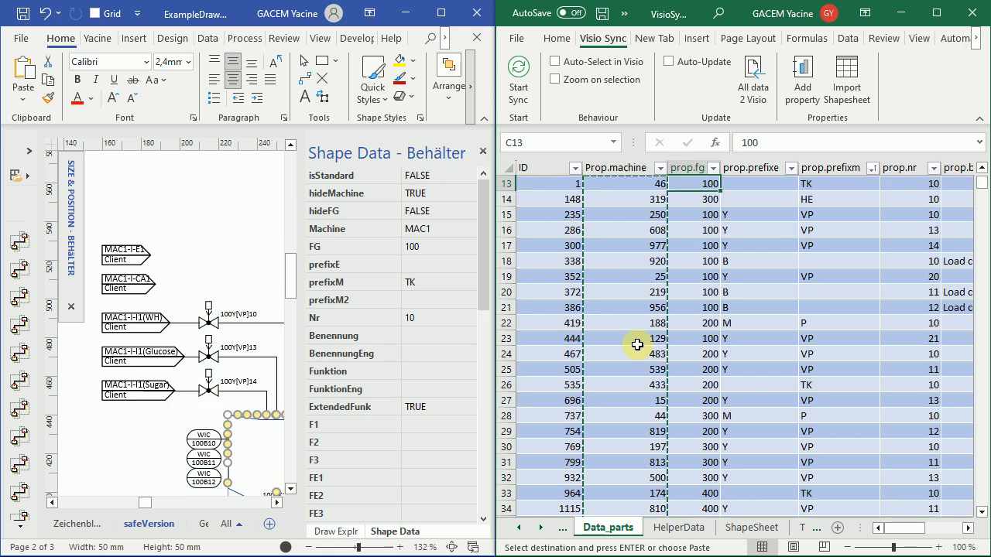
scroll(637, 344, "up", 1)
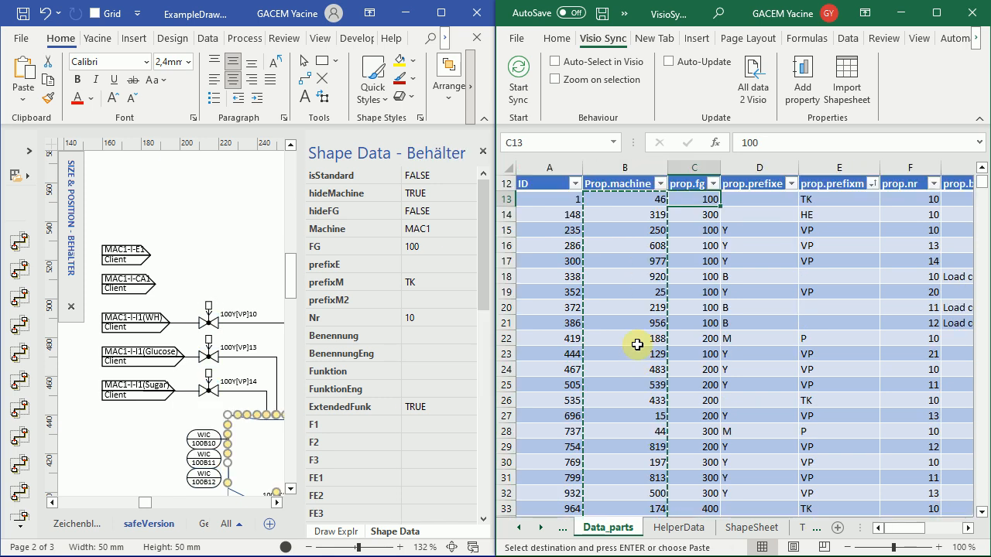
key("ctrl+v")
key("ctrl")
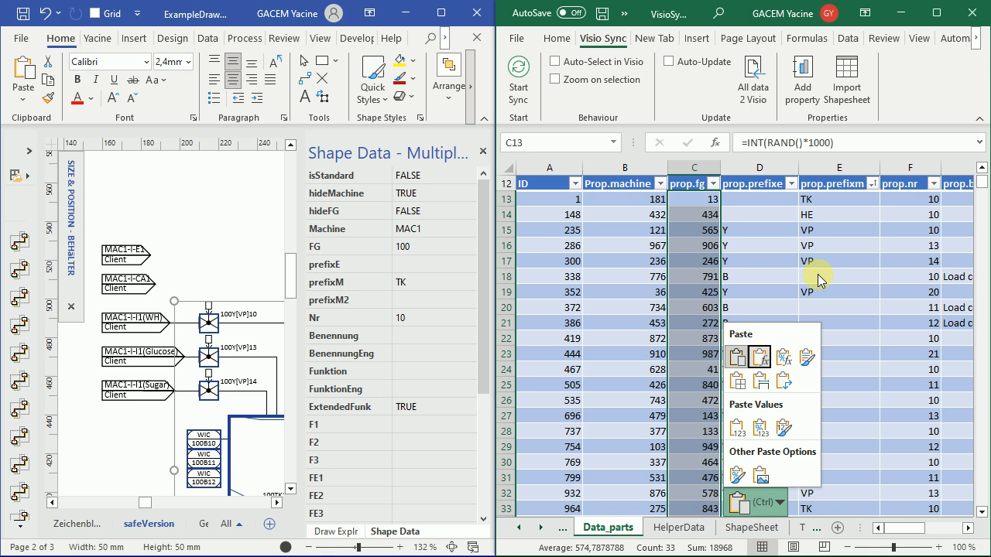
Paste the copied random-number formulas into the prop.prefixe, prop.prefixm and prop.nr columns from row 13
left_click(754, 199)
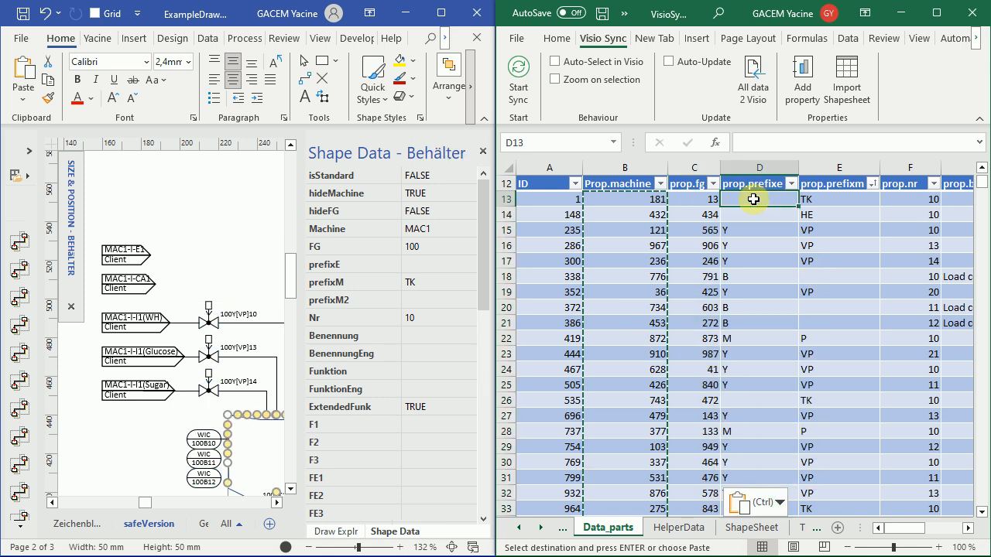
key("ctrl+v")
left_click(823, 202)
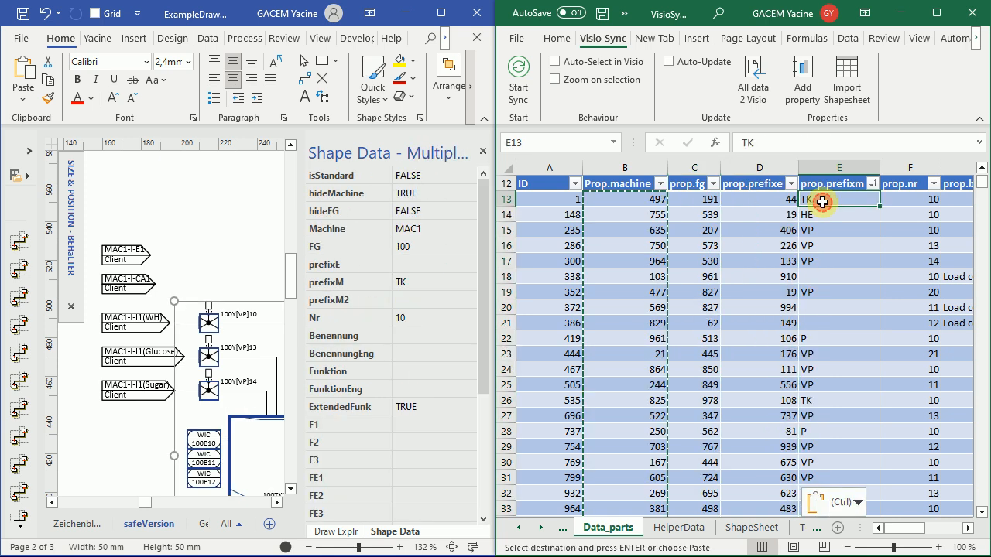
key("ctrl+v")
left_click(902, 202)
key("ctrl+v")
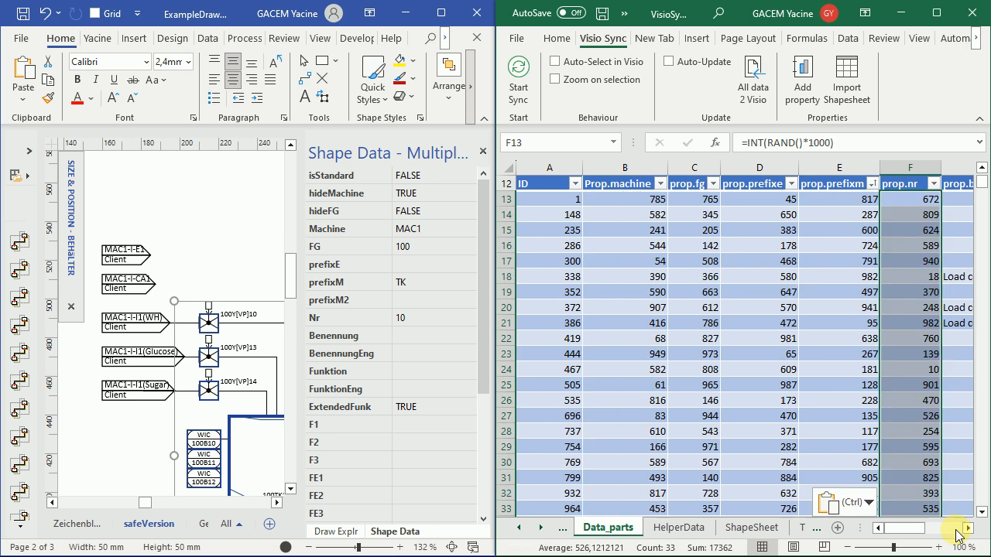
Paste the random-number formulas into the prop.benennungeng and prop.funktioneng columns from row 13
left_click(967, 529)
left_click(967, 530)
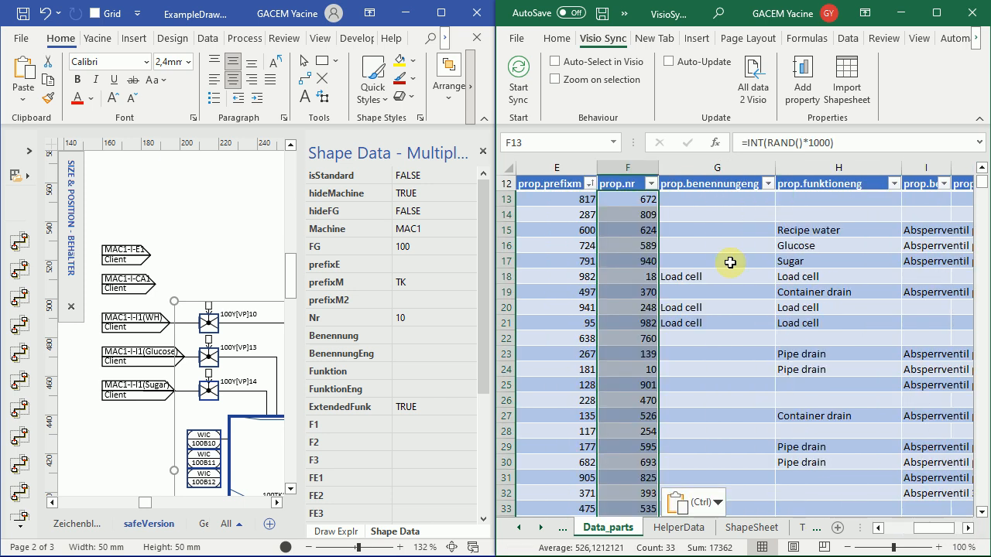
left_click(720, 199)
key("Return")
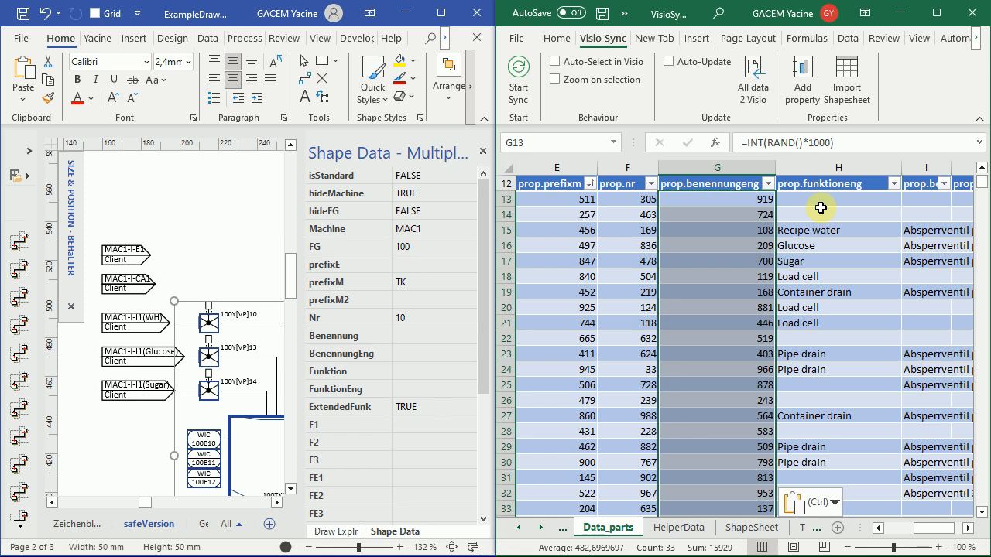
left_click(821, 208)
key("Return")
Fill the prop.benennung and prop.funktion columns with the same random-number formulas from I13 and J13
left_click(932, 204)
key("ctrl+v")
left_click(957, 202)
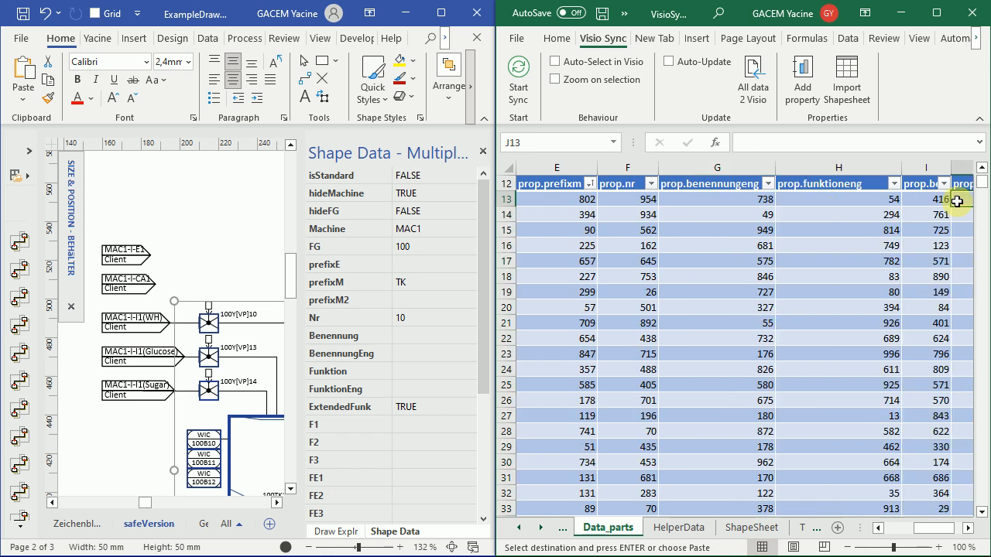
left_click(967, 529)
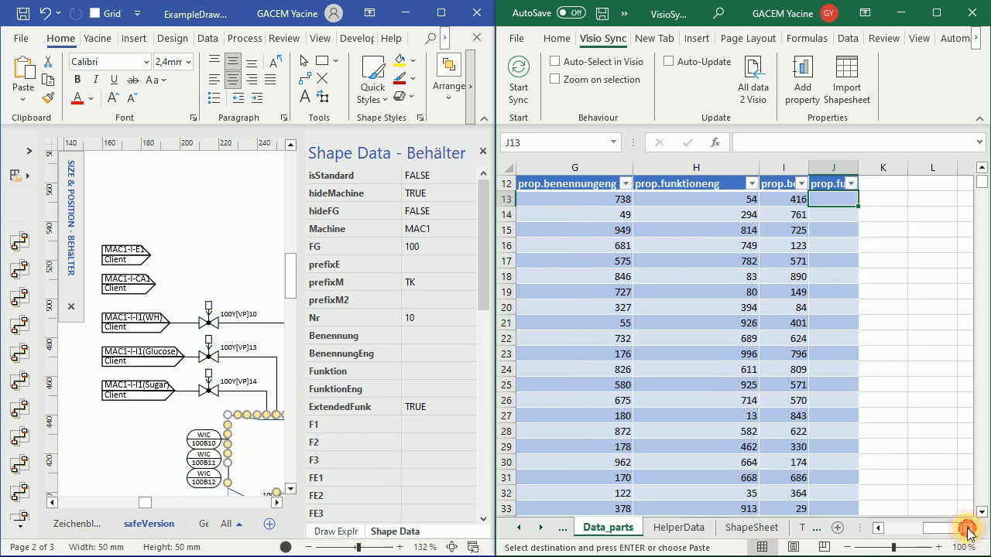
key("ctrl+v")
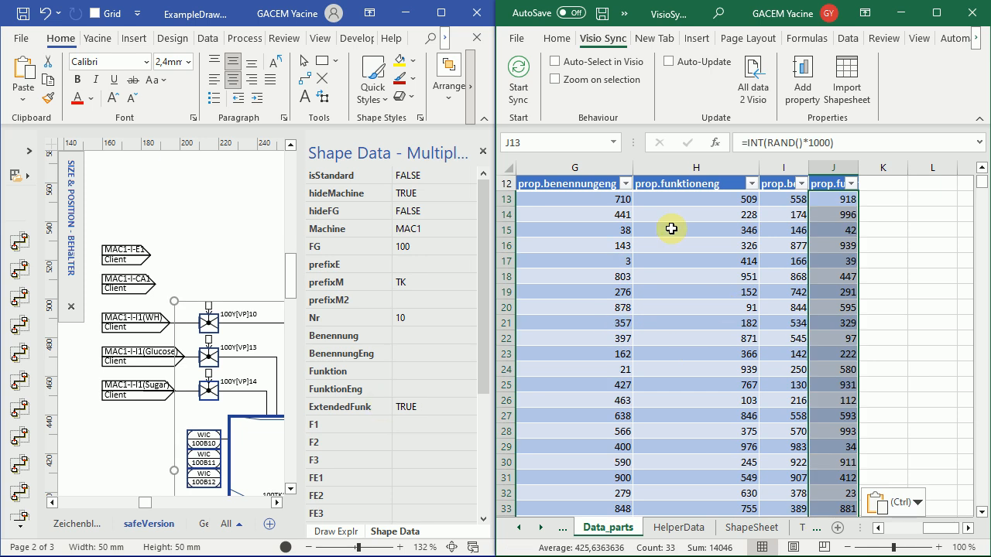
Send all data of the Data_parts table to the Visio drawing and bring the drawing into focus
left_click(755, 69)
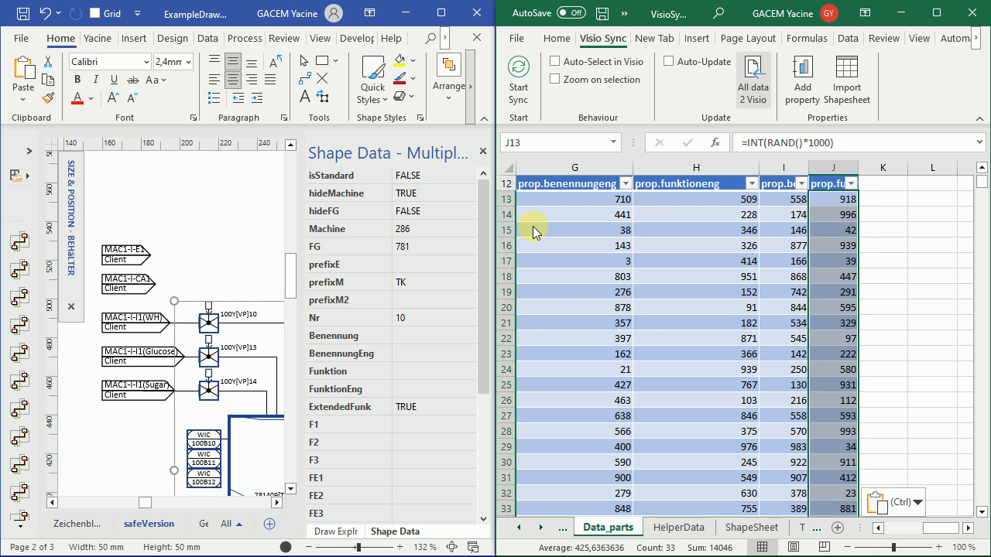
left_click(236, 292)
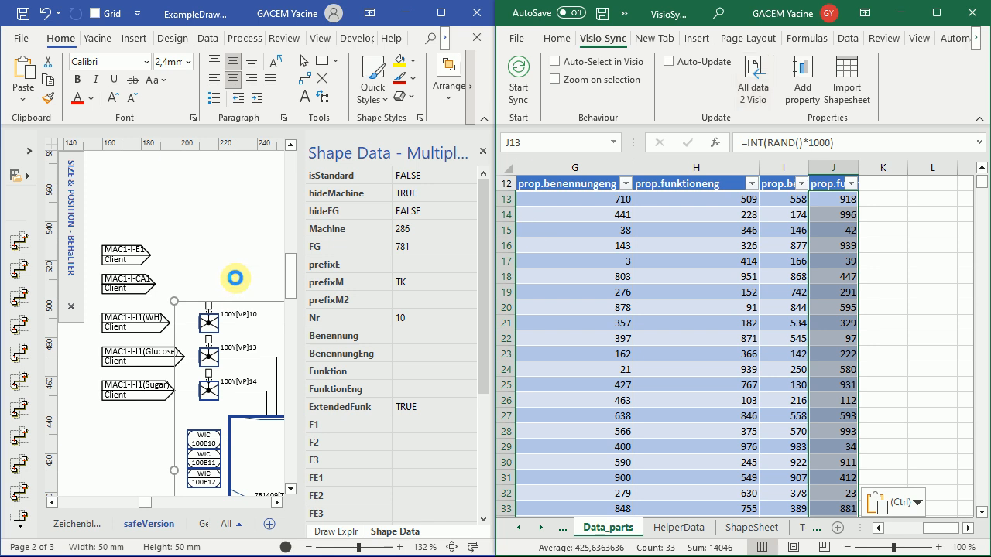